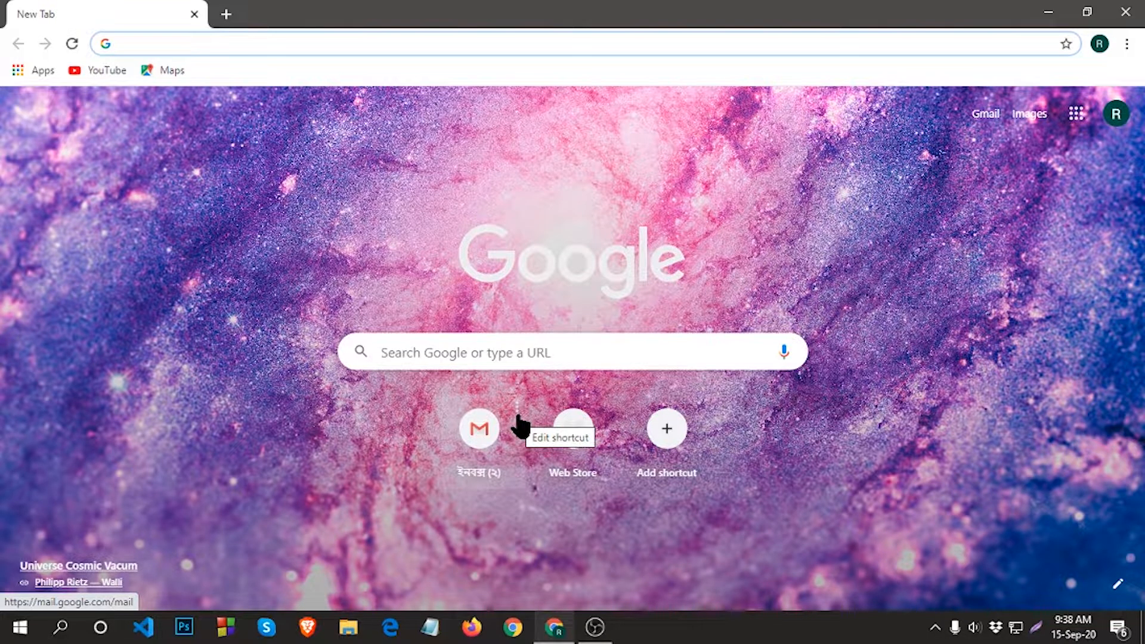
# Load fatema-cosmetics.com:2083 from the address-bar autocomplete to reach the cPanel login.
pyautogui.write('fatema-cosmetics.com:2083')
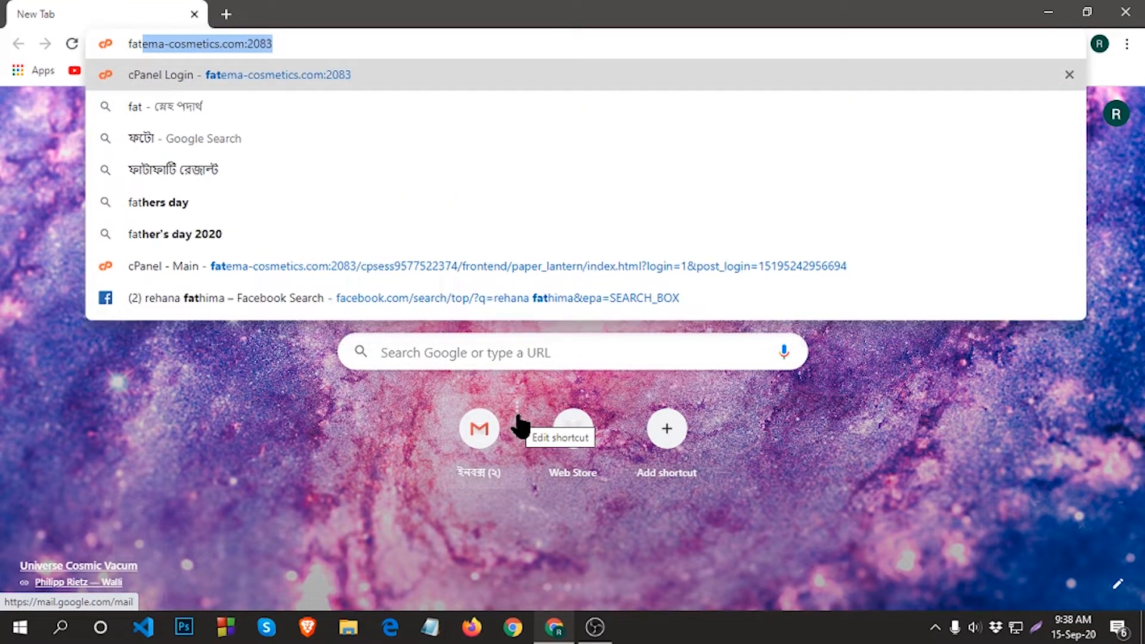
pyautogui.click(377, 46)
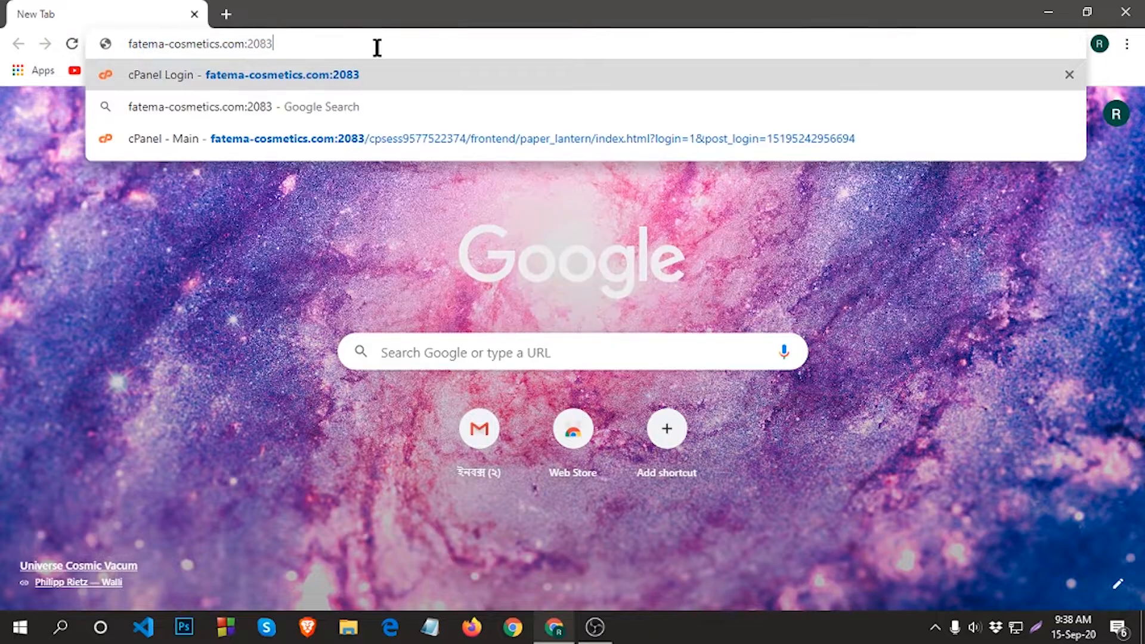
pyautogui.press('Return')
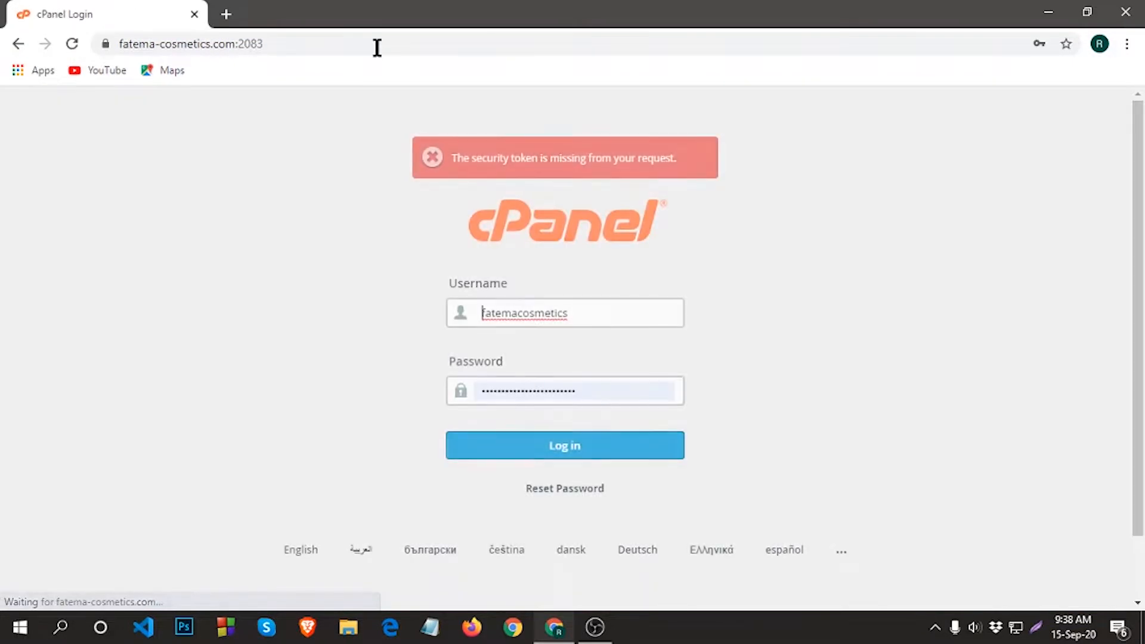
# Log in to cPanel using Chrome's saved username and password.
pyautogui.click(597, 317)
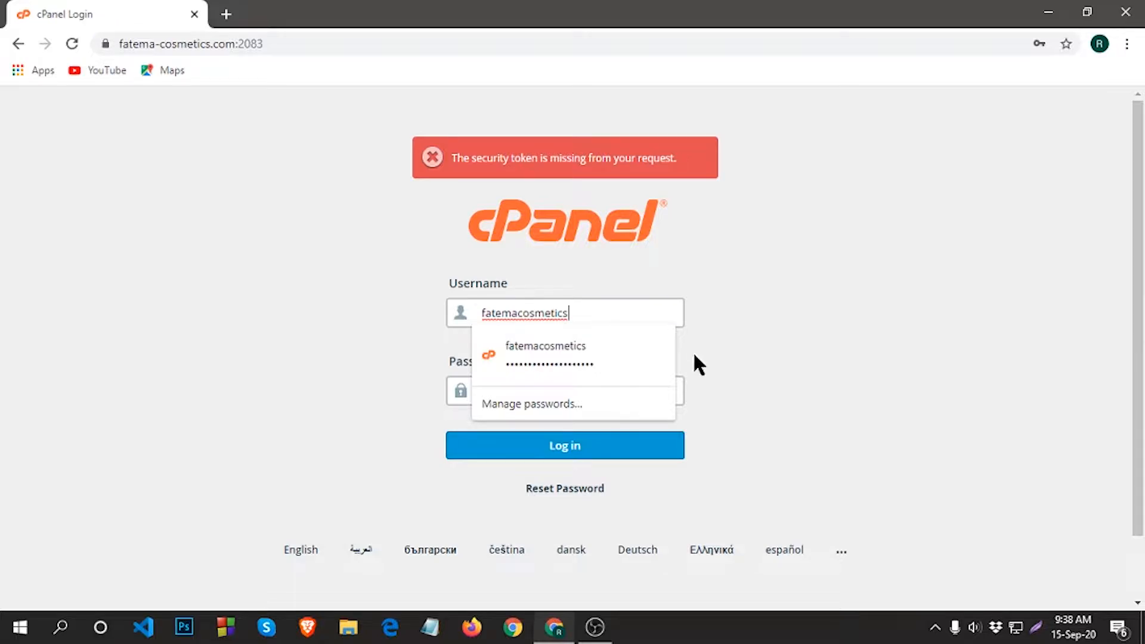
pyautogui.click(763, 381)
pyautogui.click(595, 396)
pyautogui.click(808, 404)
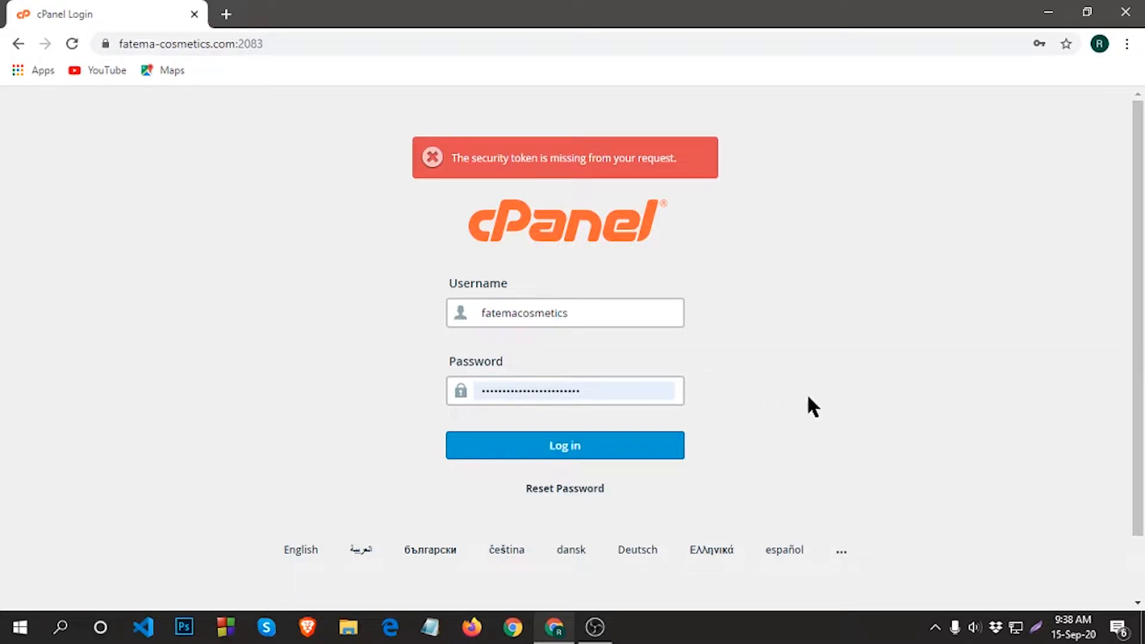
pyautogui.click(558, 448)
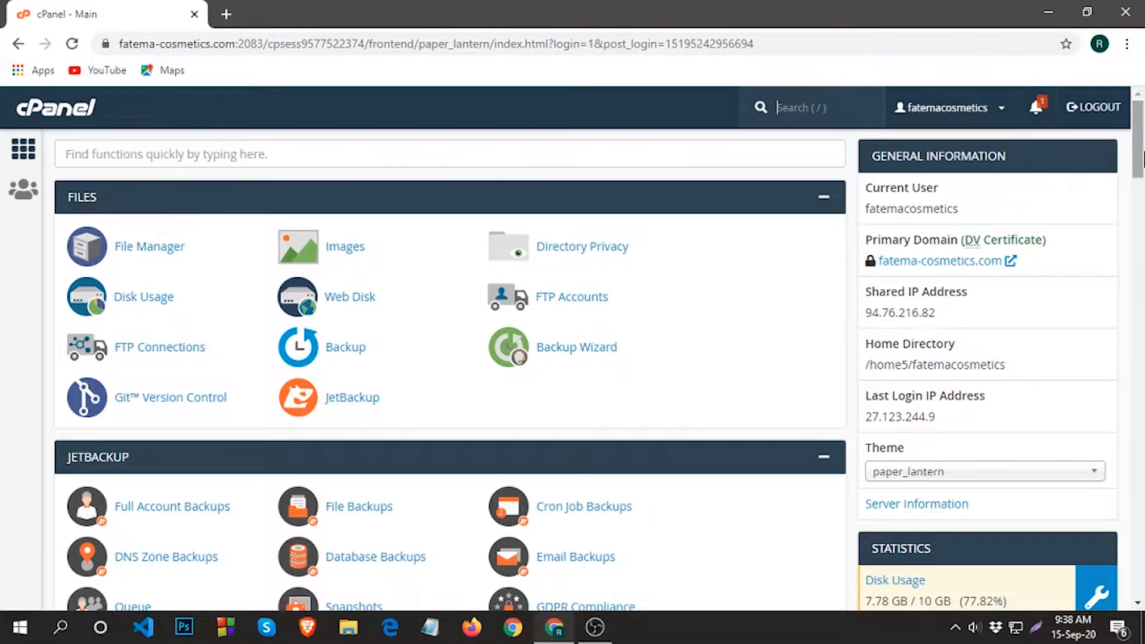
# Scroll down to Softaculous Apps Installer and open the WordPress script page.
pyautogui.scroll(-6, 1142, 158)
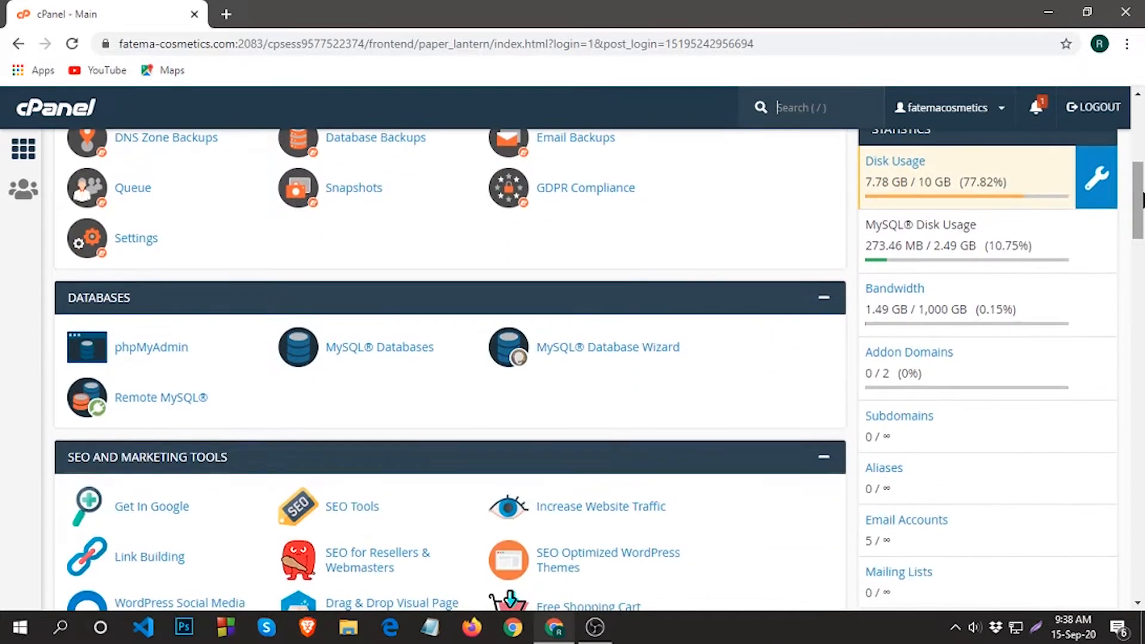
pyautogui.moveTo(1143, 200); pyautogui.dragTo(1143, 269)
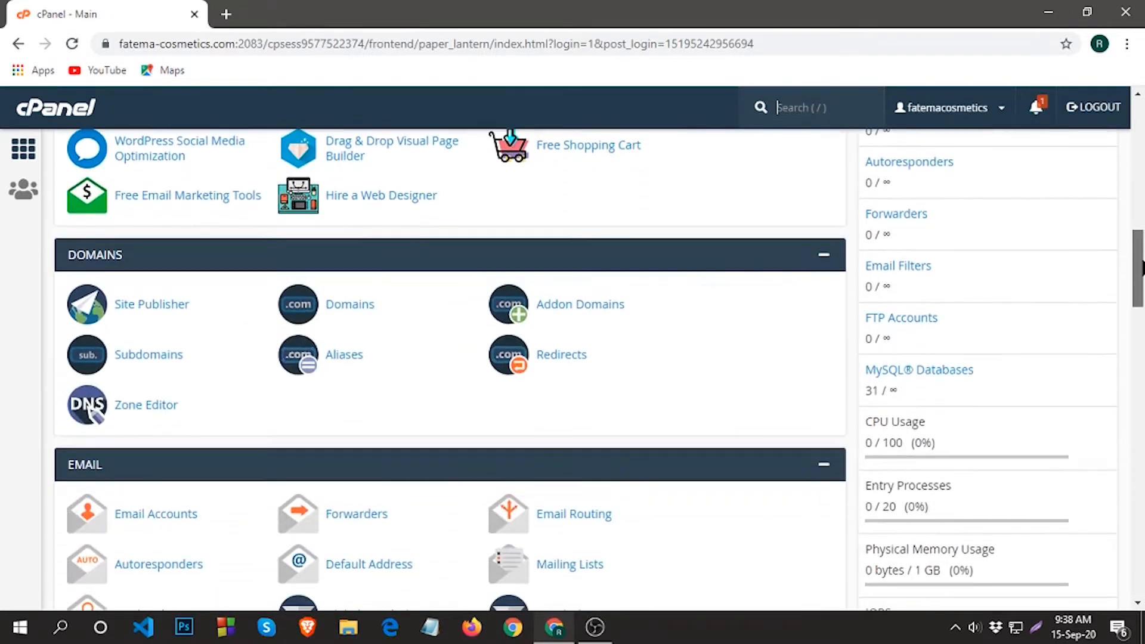
pyautogui.scroll(-9, 1143, 268)
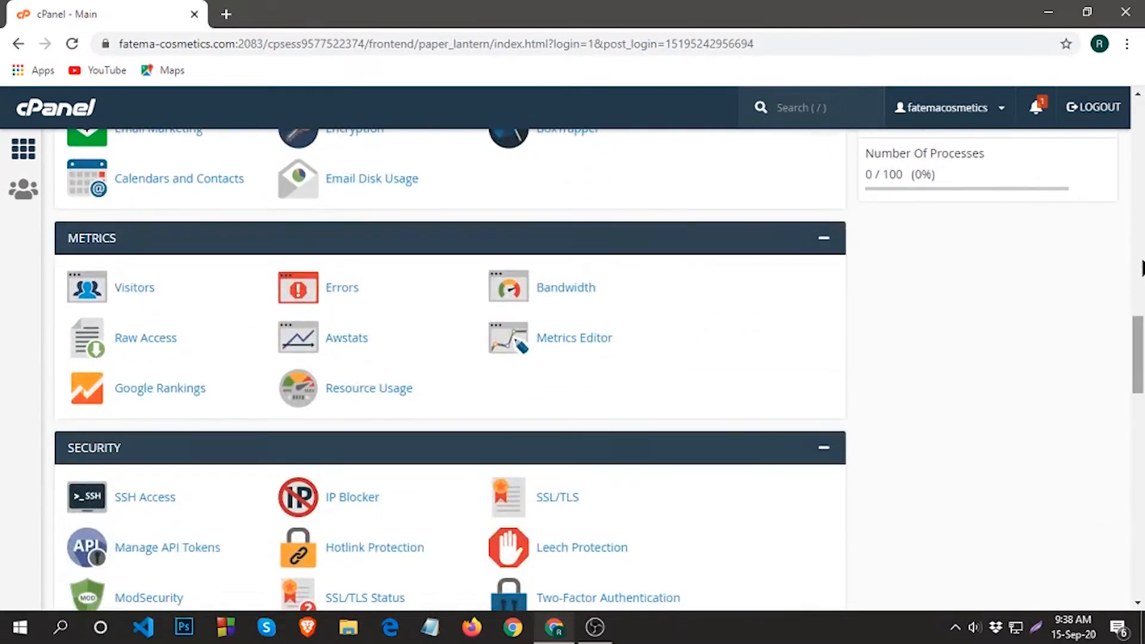
pyautogui.scroll(-12, 1143, 268)
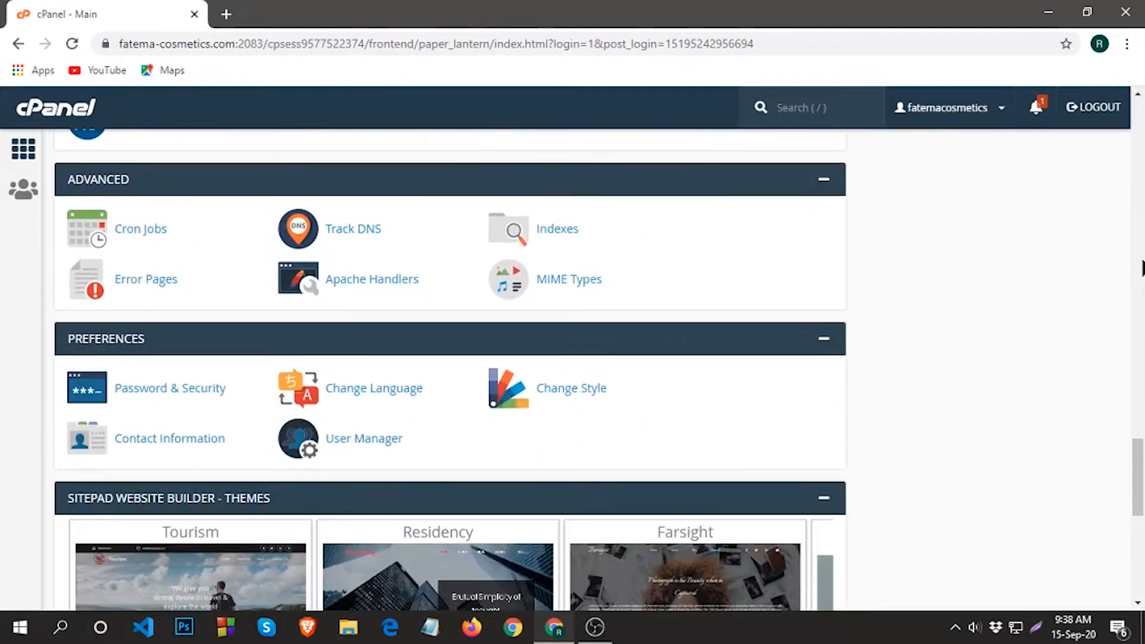
pyautogui.scroll(-9, 1143, 268)
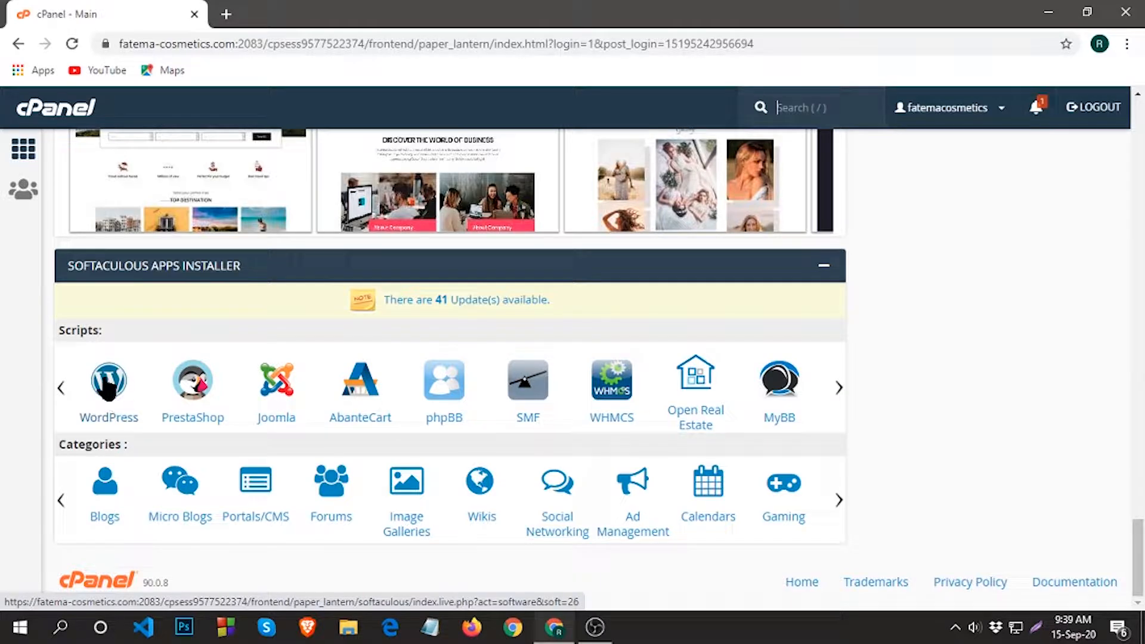
pyautogui.click(117, 398)
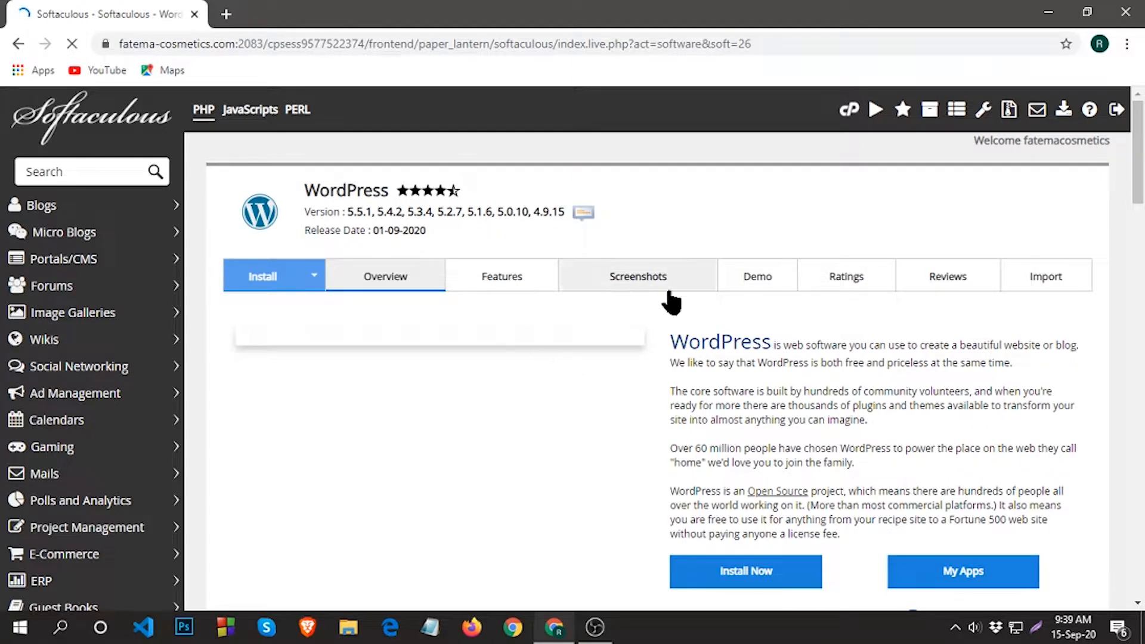
# Choose Install Now on the WordPress overview page to get the installation form.
pyautogui.scroll(-3, 673, 442)
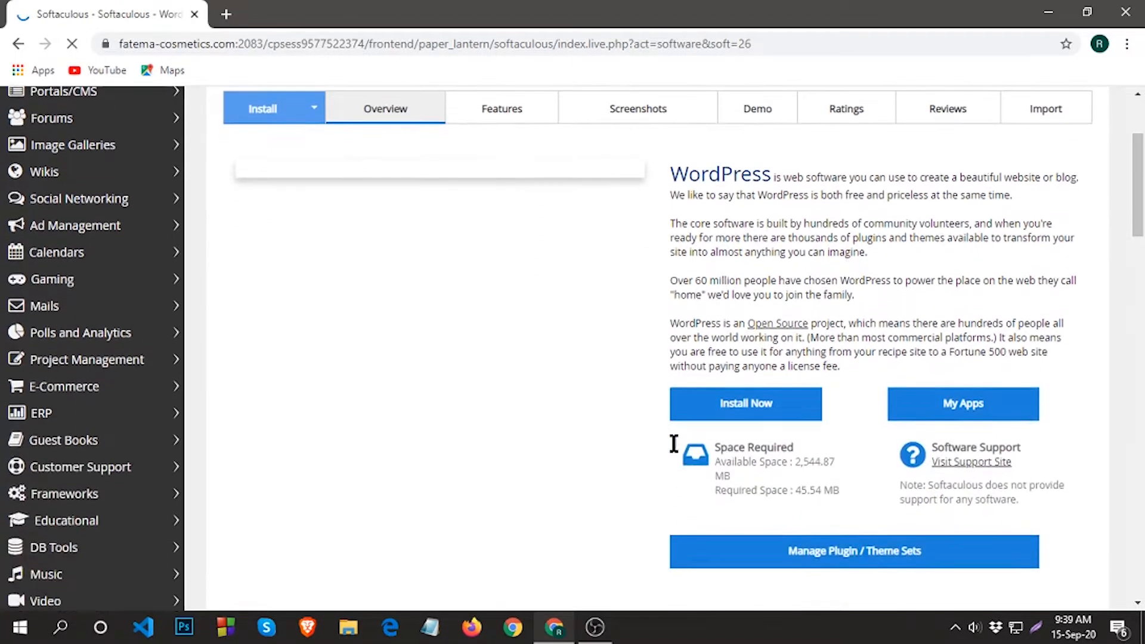
pyautogui.scroll(3, 674, 447)
pyautogui.scroll(-2, 756, 507)
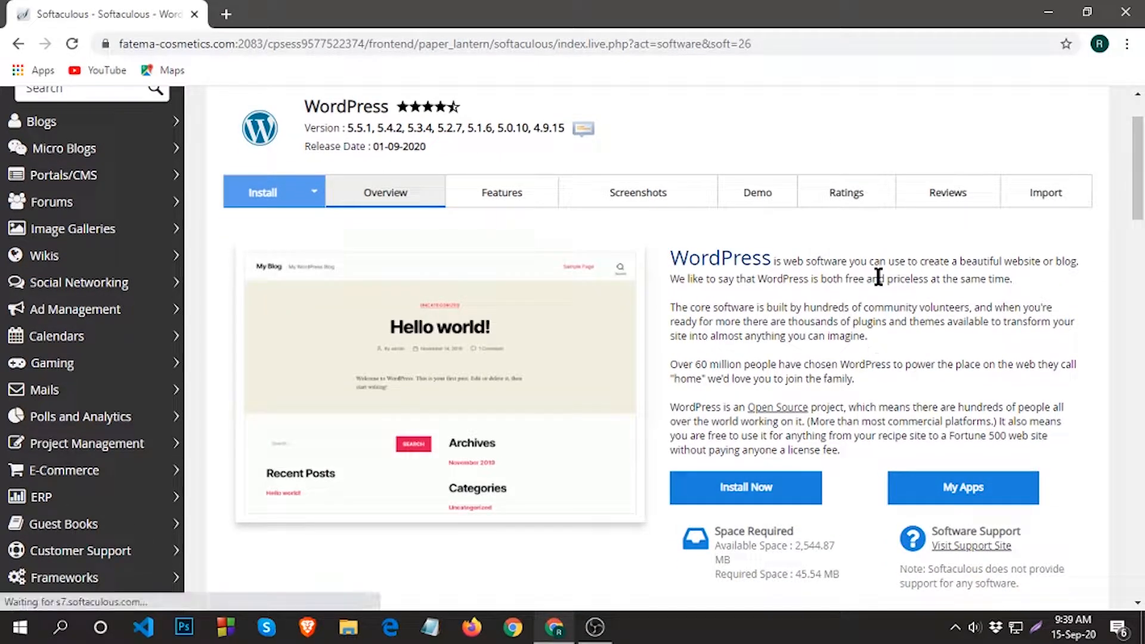
pyautogui.scroll(-2, 874, 280)
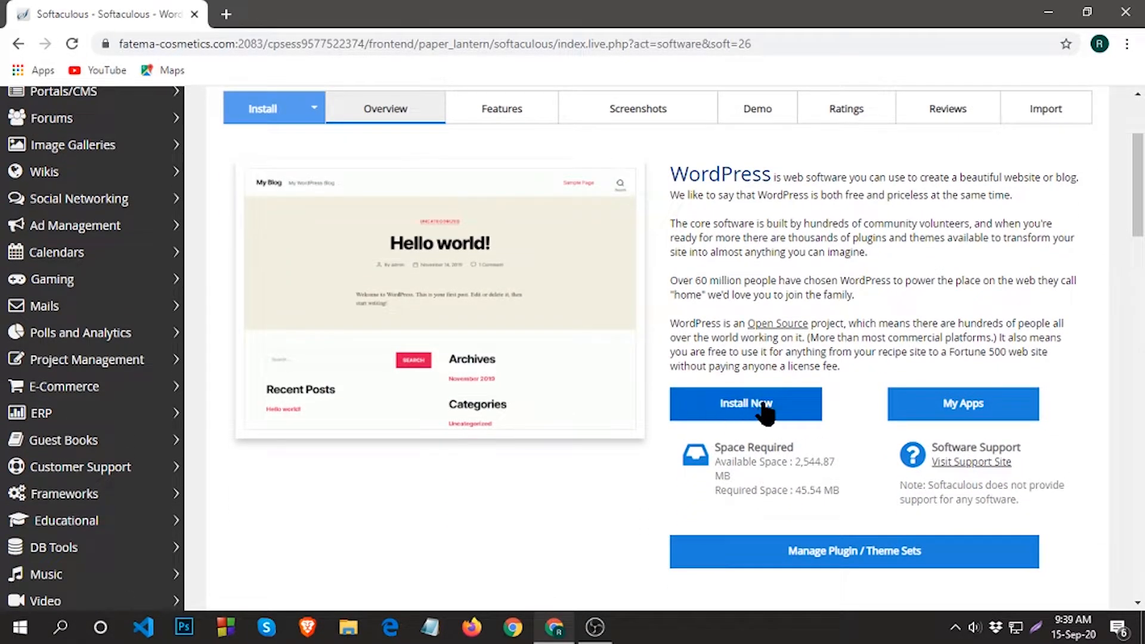
pyautogui.click(730, 407)
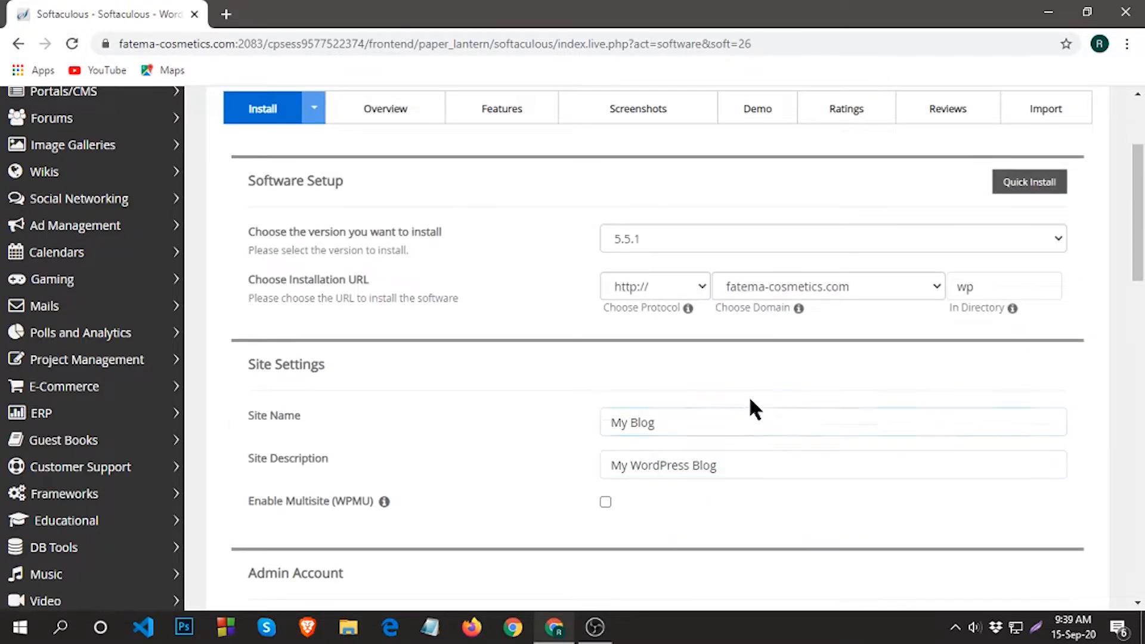
# Choose WordPress version 5.4.2 from the version list.
pyautogui.scroll(3, 748, 405)
pyautogui.scroll(-2, 777, 396)
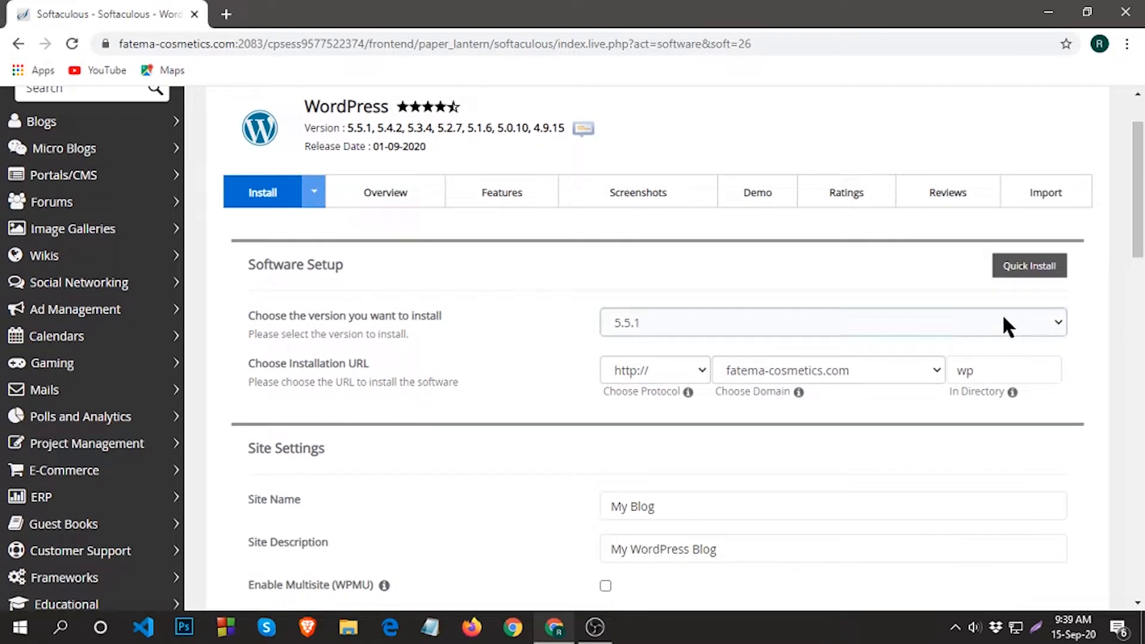
pyautogui.click(1044, 317)
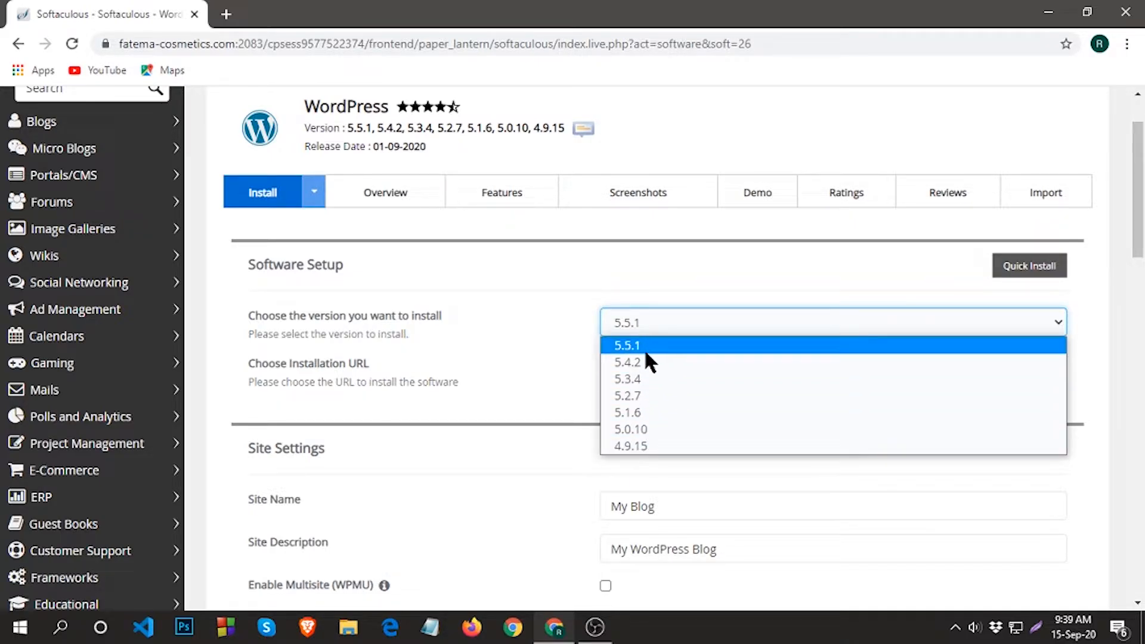
pyautogui.click(636, 362)
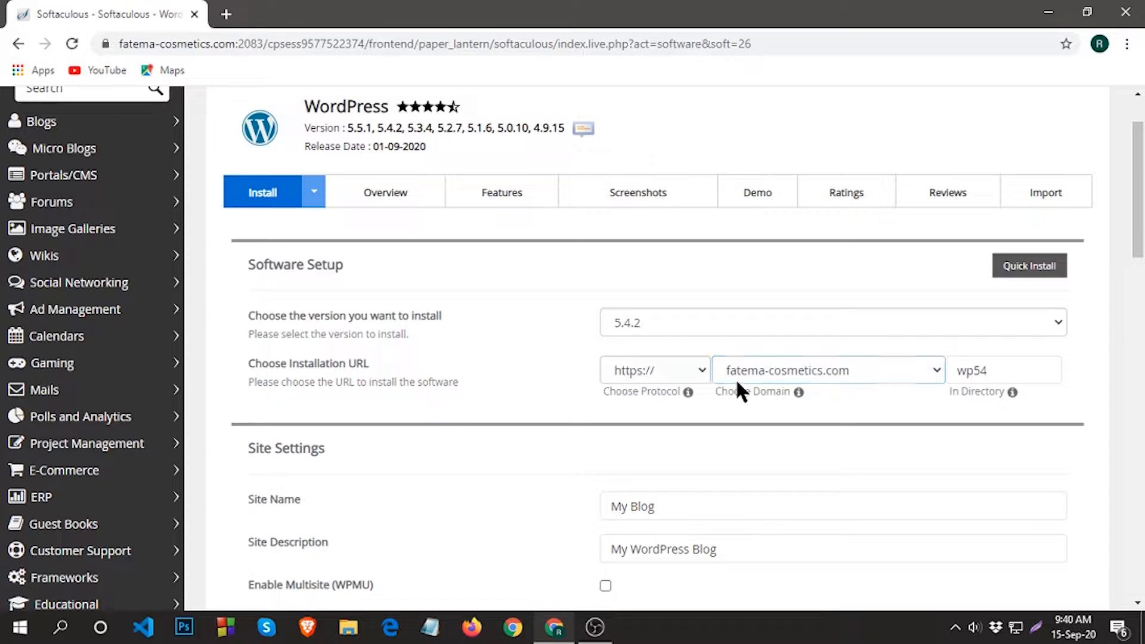
# Change the installation directory from wp54 to myfirstwebsite.
pyautogui.click(972, 371)
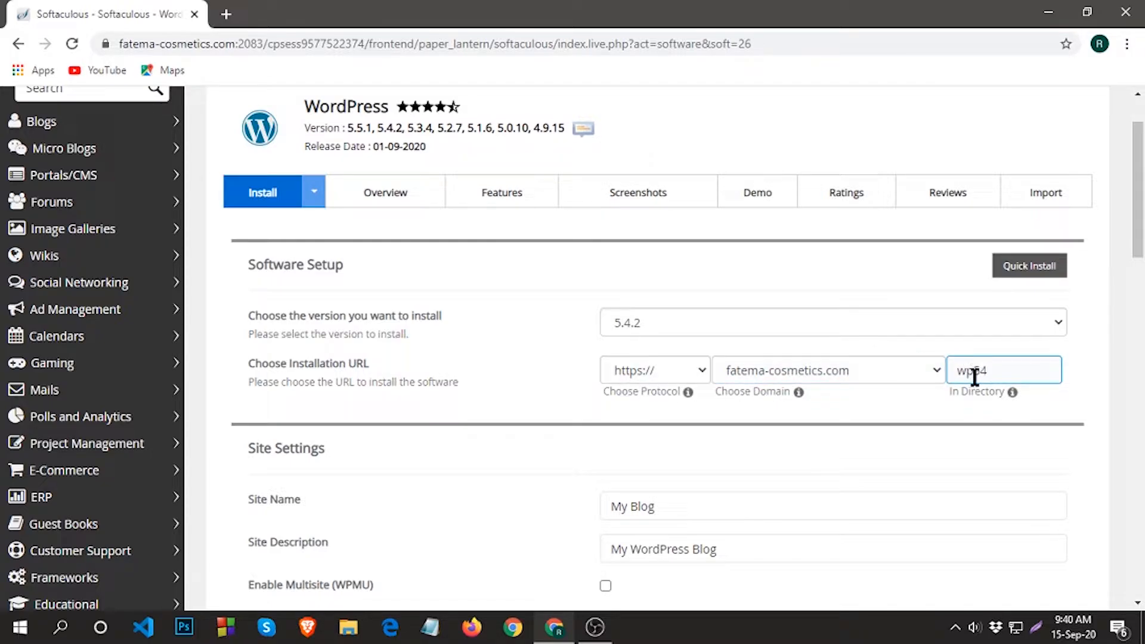
pyautogui.doubleClick(980, 370)
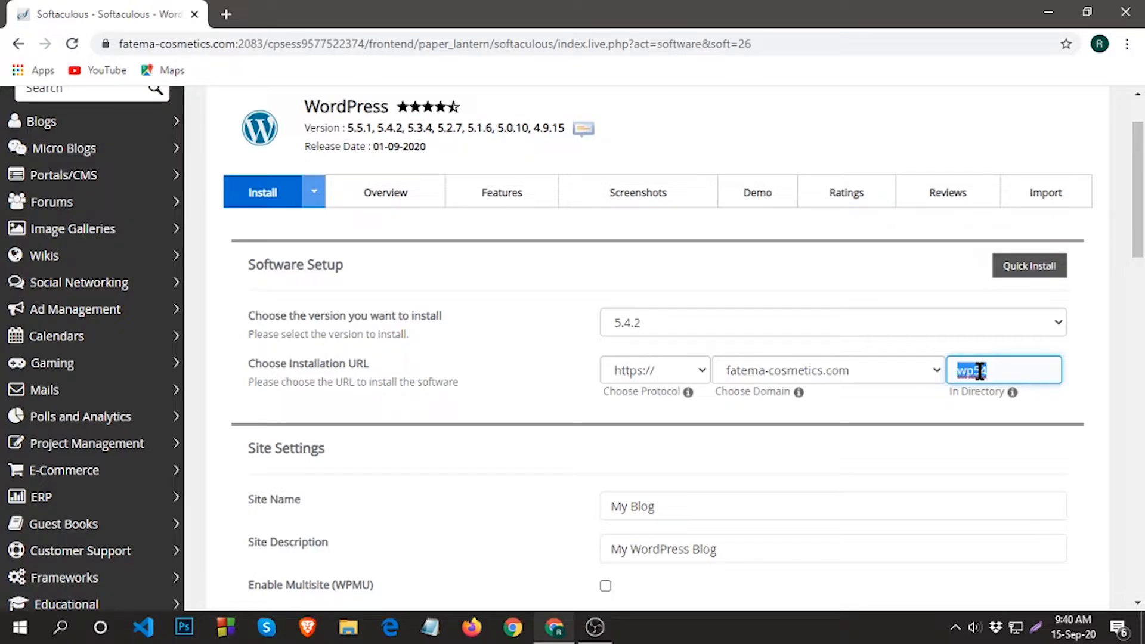
pyautogui.write('myfirstwebsite')
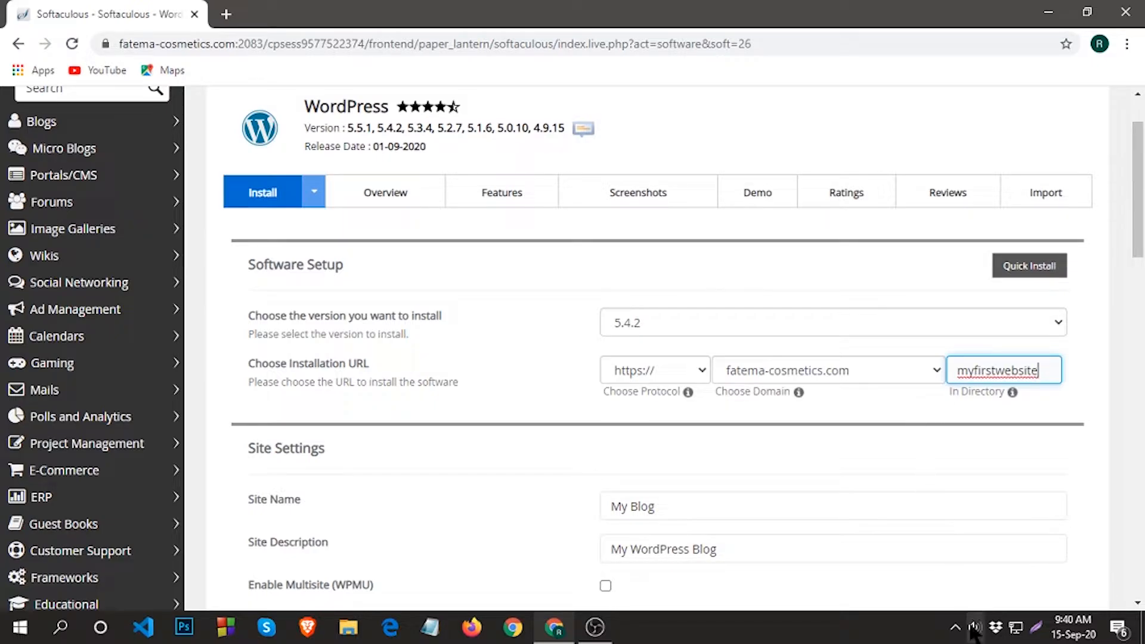
# Raise the system speaker volume to 77 and return to the install form.
pyautogui.click(1010, 613)
pyautogui.click(975, 627)
pyautogui.click(1043, 588)
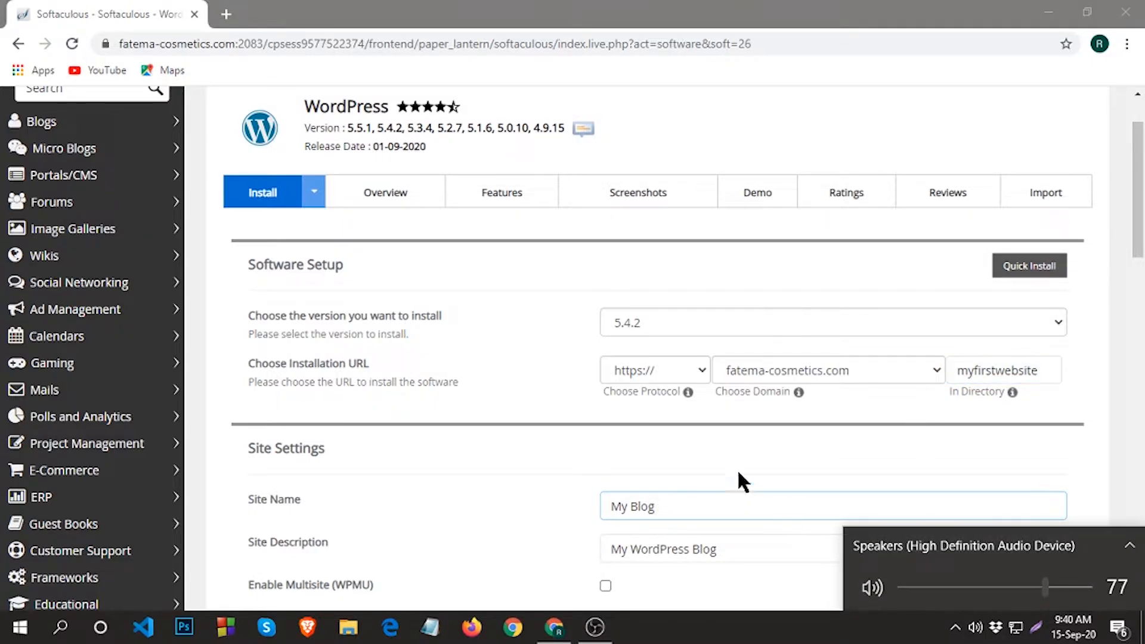
pyautogui.click(717, 439)
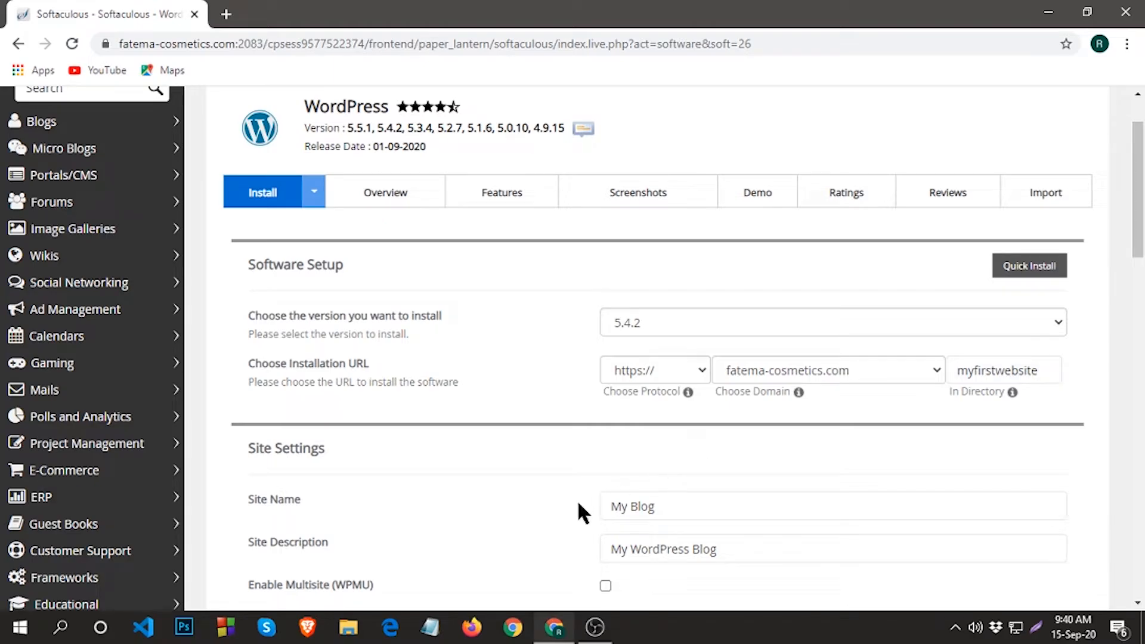
# Click through several settings near the top of the install form.
pyautogui.scroll(-3, 673, 478)
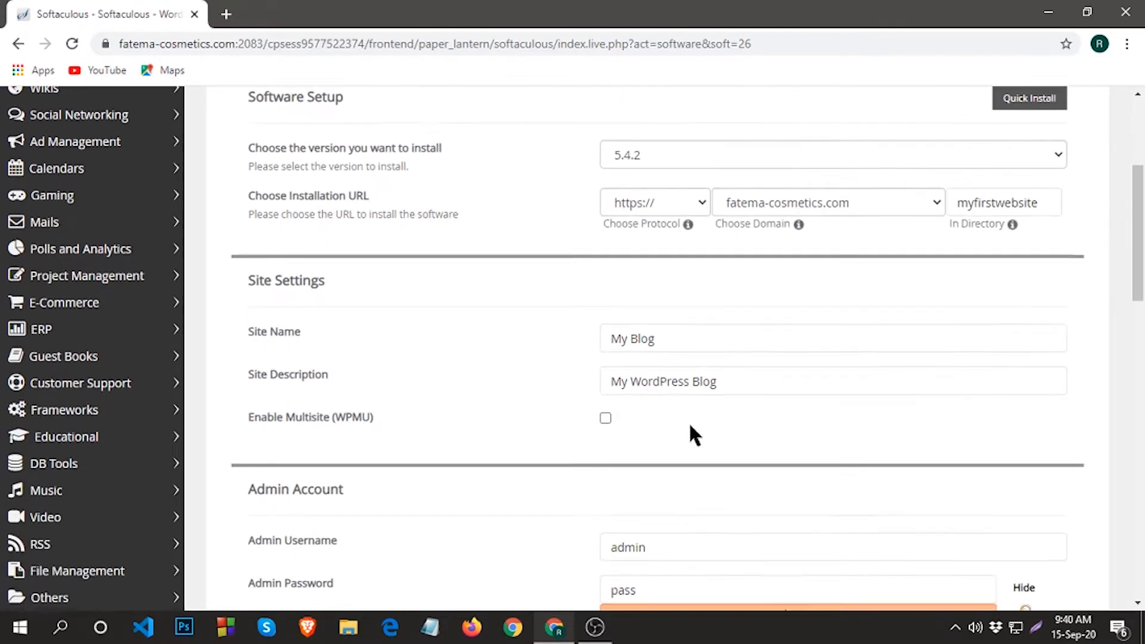
pyautogui.click(836, 206)
pyautogui.click(1022, 205)
pyautogui.click(609, 216)
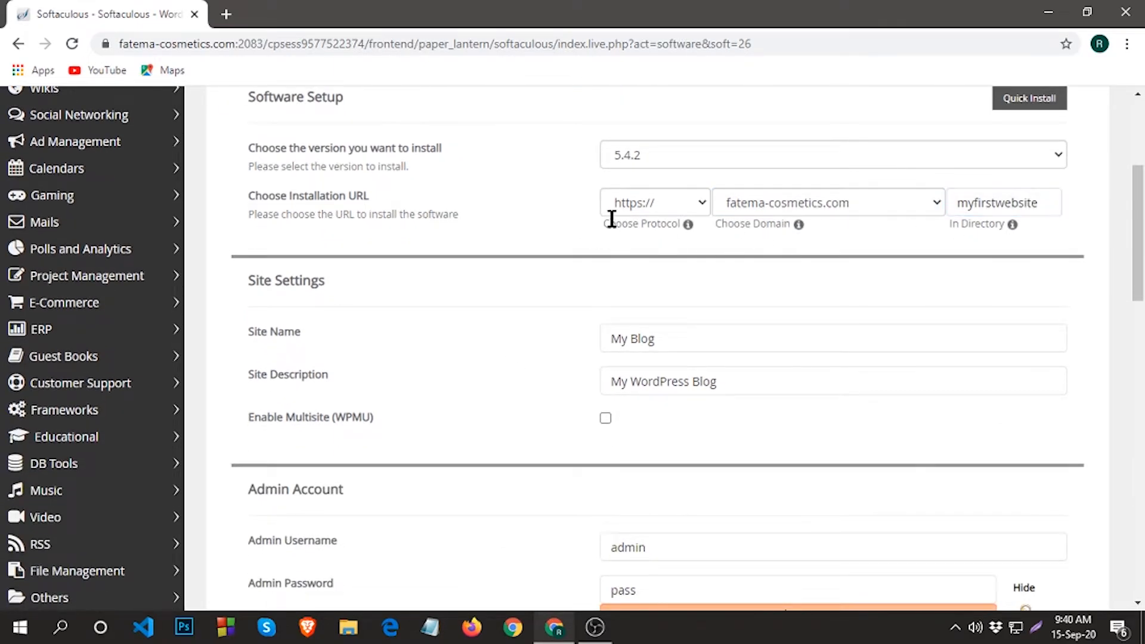
pyautogui.click(778, 203)
pyautogui.click(955, 207)
pyautogui.click(790, 210)
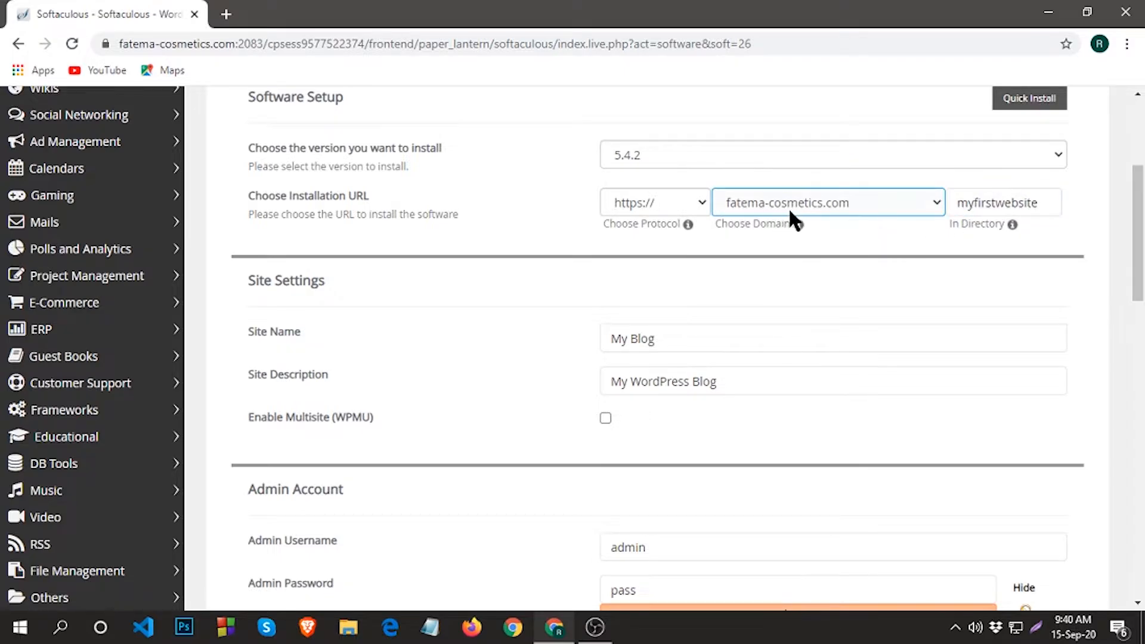
pyautogui.click(832, 219)
pyautogui.click(975, 213)
pyautogui.click(985, 221)
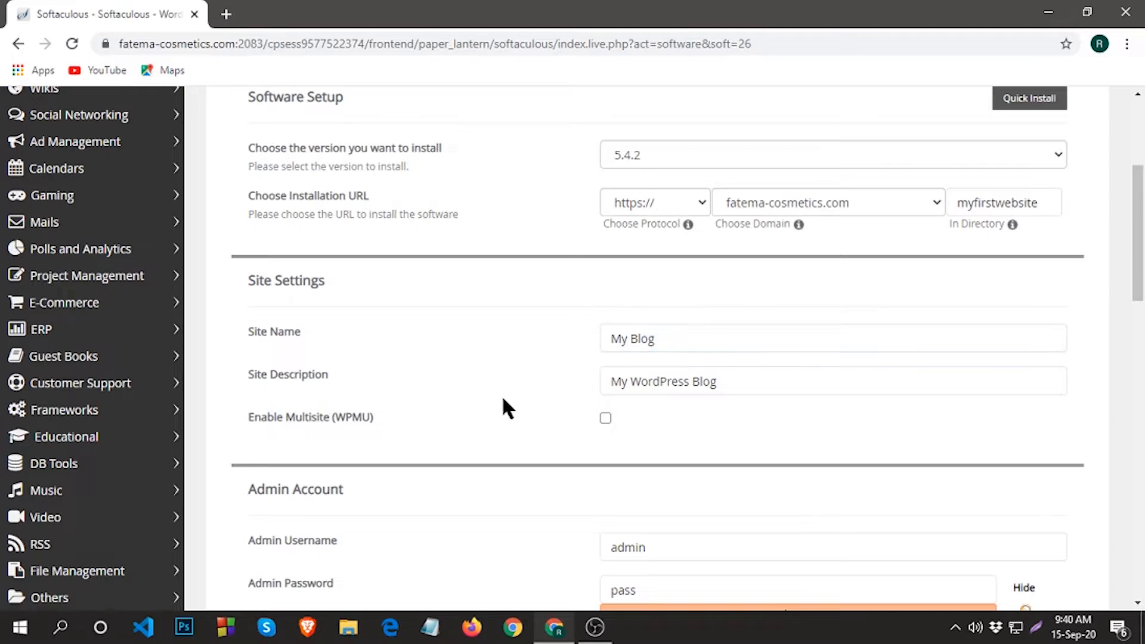
# Look over the site name and site description fields, leaving them unchanged.
pyautogui.click(664, 343)
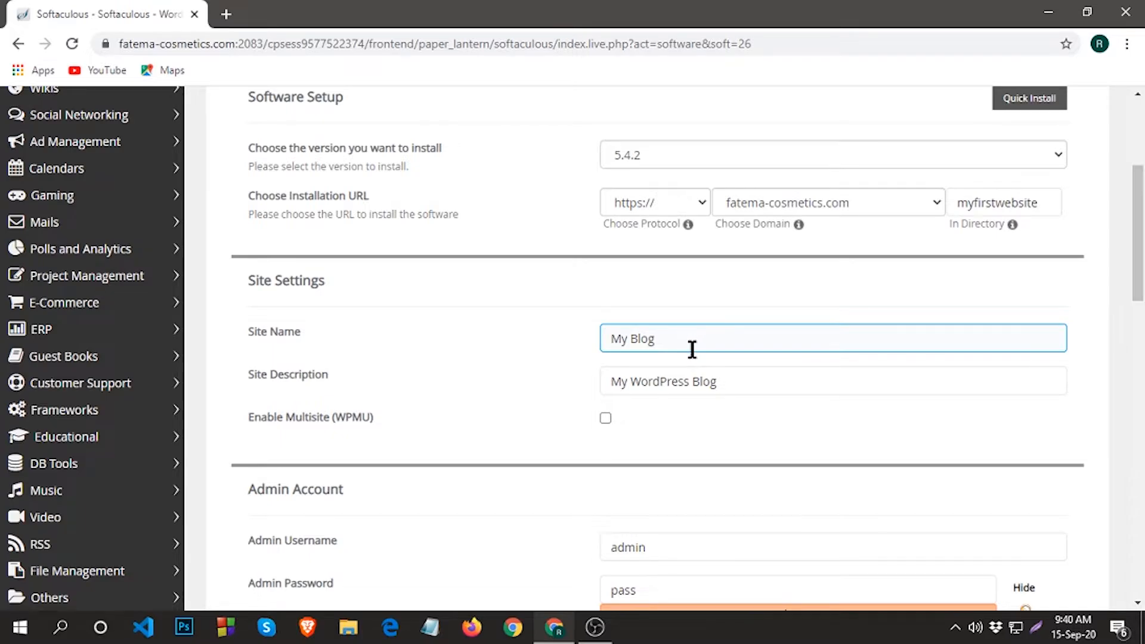
pyautogui.click(697, 387)
pyautogui.scroll(-1, 705, 392)
pyautogui.click(709, 399)
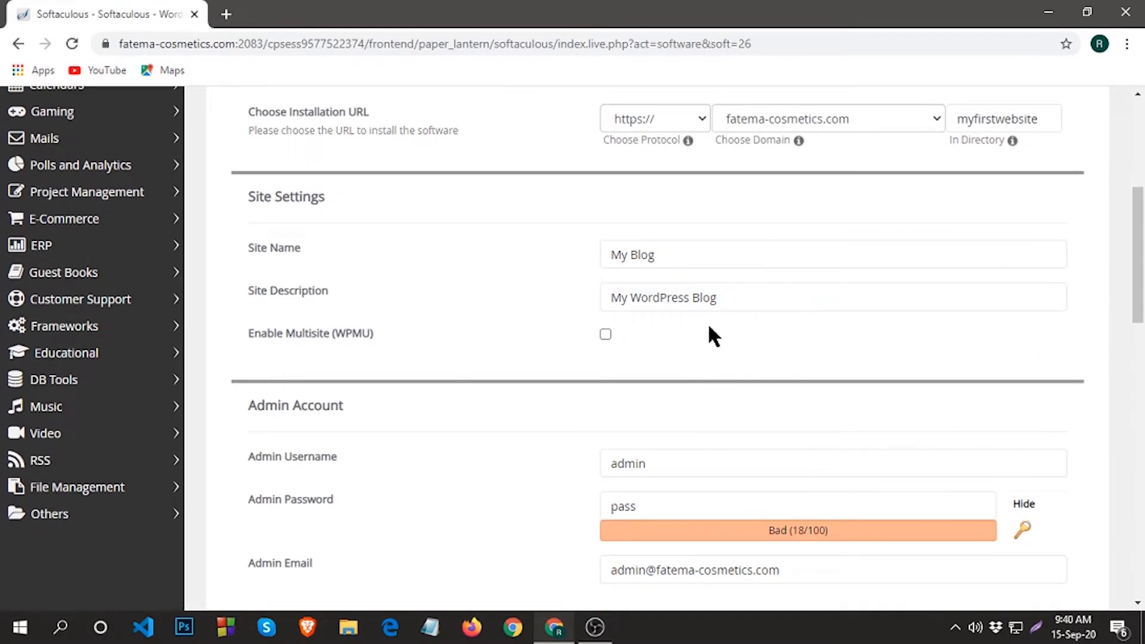
pyautogui.click(742, 292)
pyautogui.scroll(-1, 739, 310)
pyautogui.scroll(-2, 548, 382)
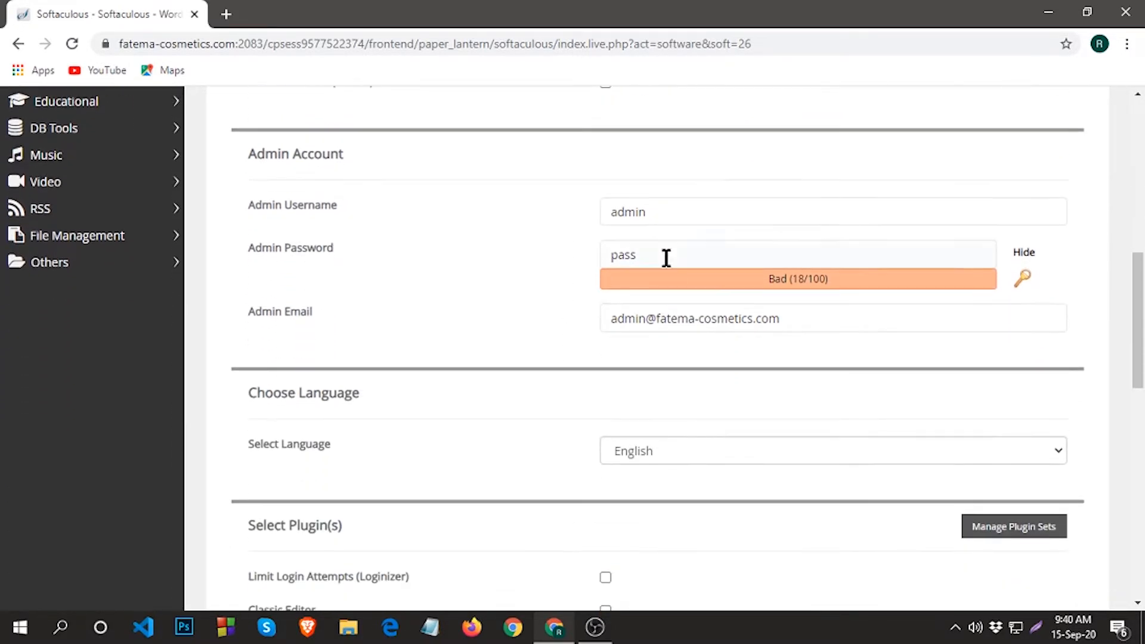
# Replace the default admin username with a custom name.
pyautogui.click(639, 217)
pyautogui.doubleClick(633, 214)
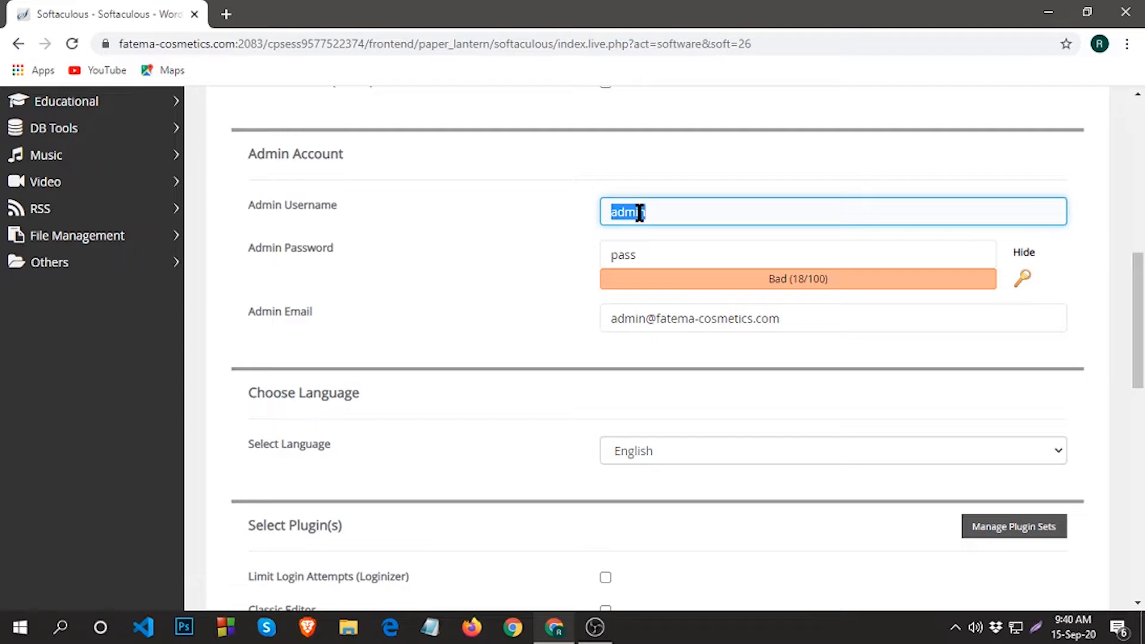
pyautogui.write('rehana')
# Hide the admin password field and replace the default with a new password.
pyautogui.click(671, 262)
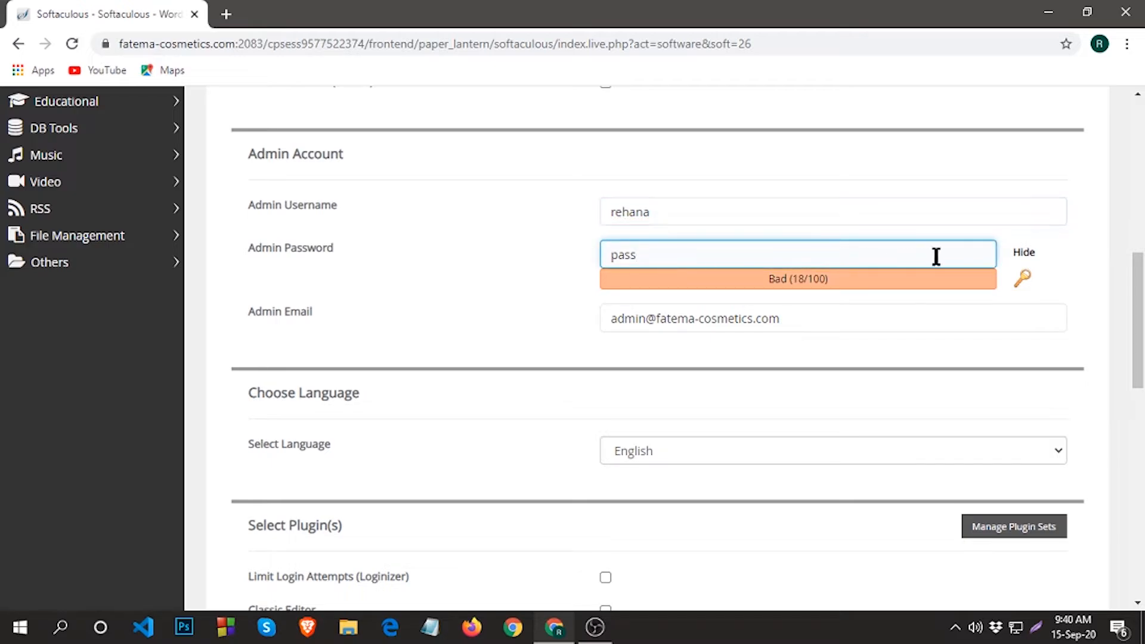
pyautogui.click(1024, 252)
pyautogui.press('BackSpace')
pyautogui.press('BackSpace')
pyautogui.press('BackSpace')
pyautogui.press('BackSpace')
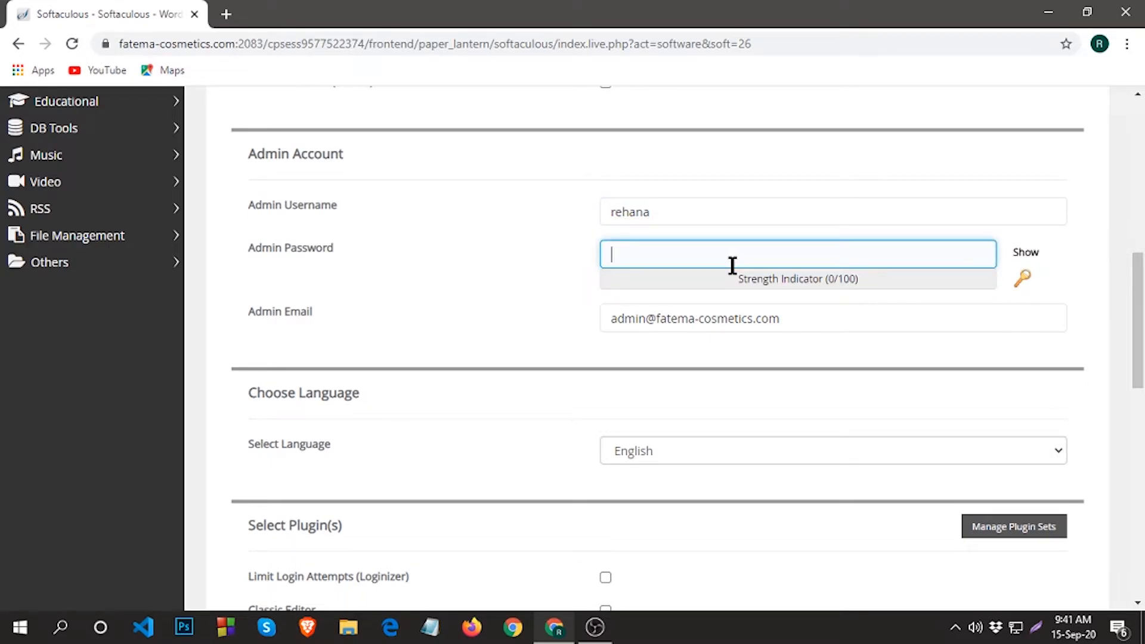
pyautogui.write('p')
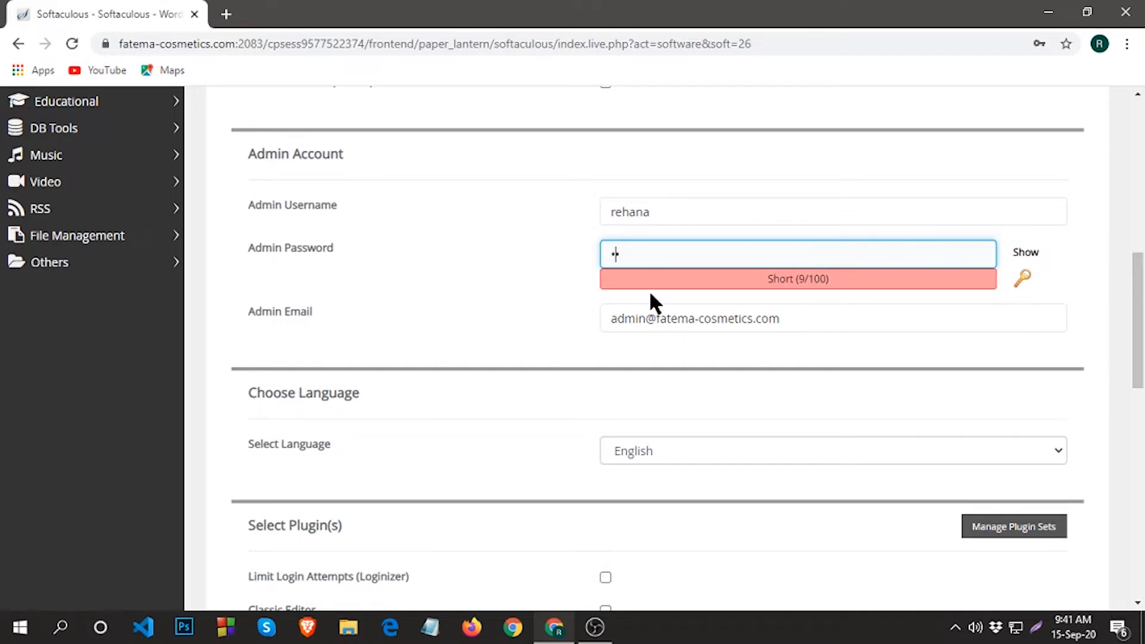
pyautogui.write('assw')
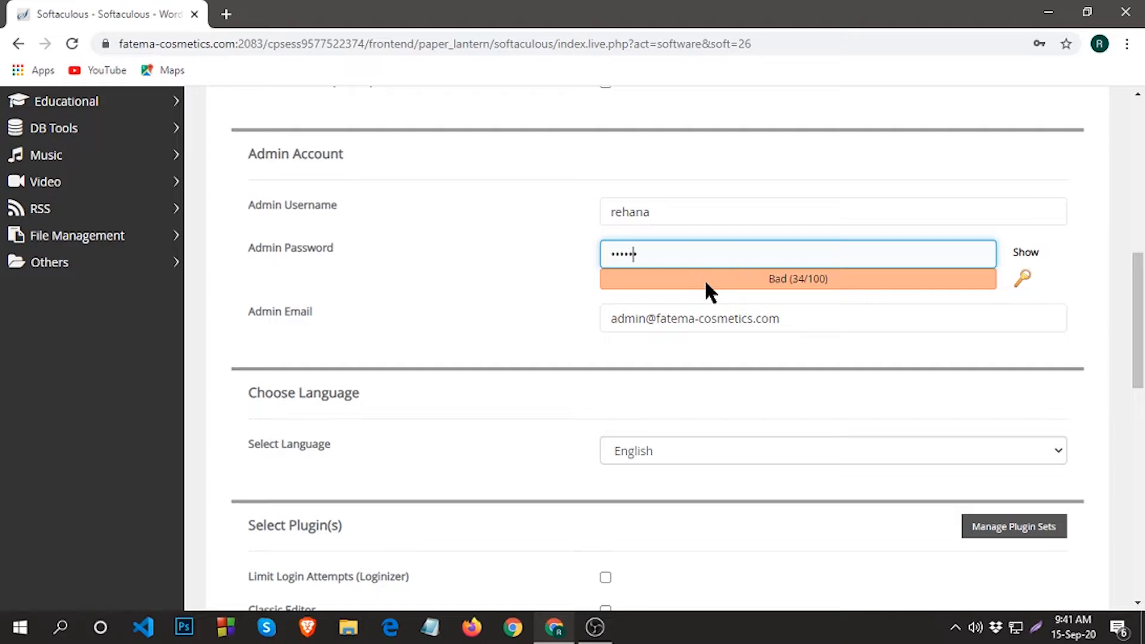
pyautogui.write('ord@123')
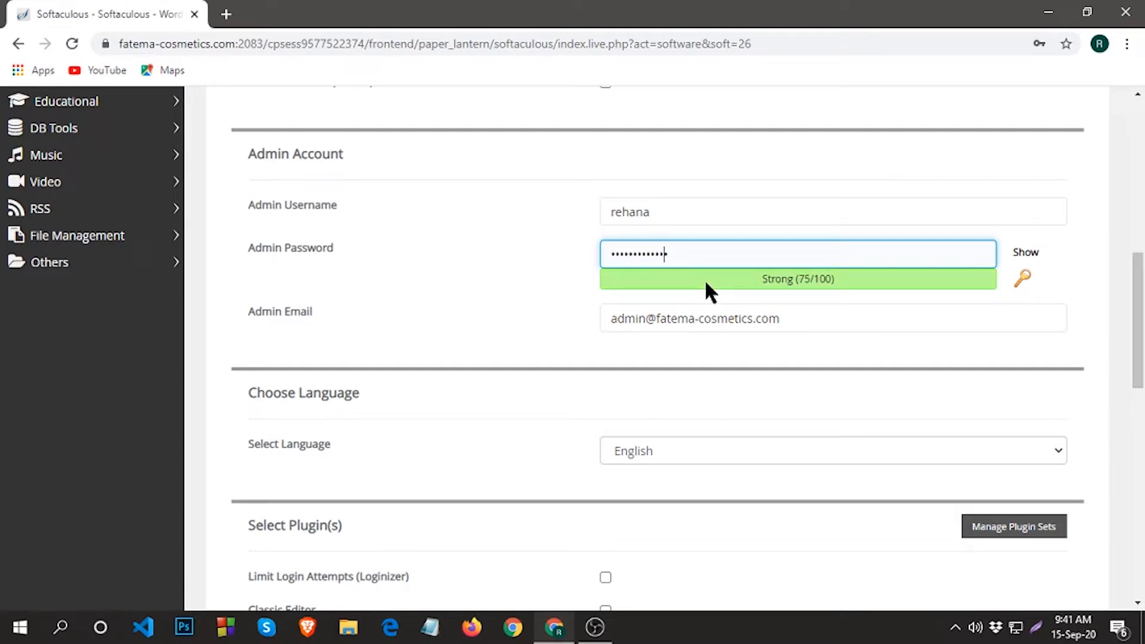
pyautogui.write('45')
# Replace the default admin e-mail with the owner's personal e-mail address.
pyautogui.doubleClick(670, 322)
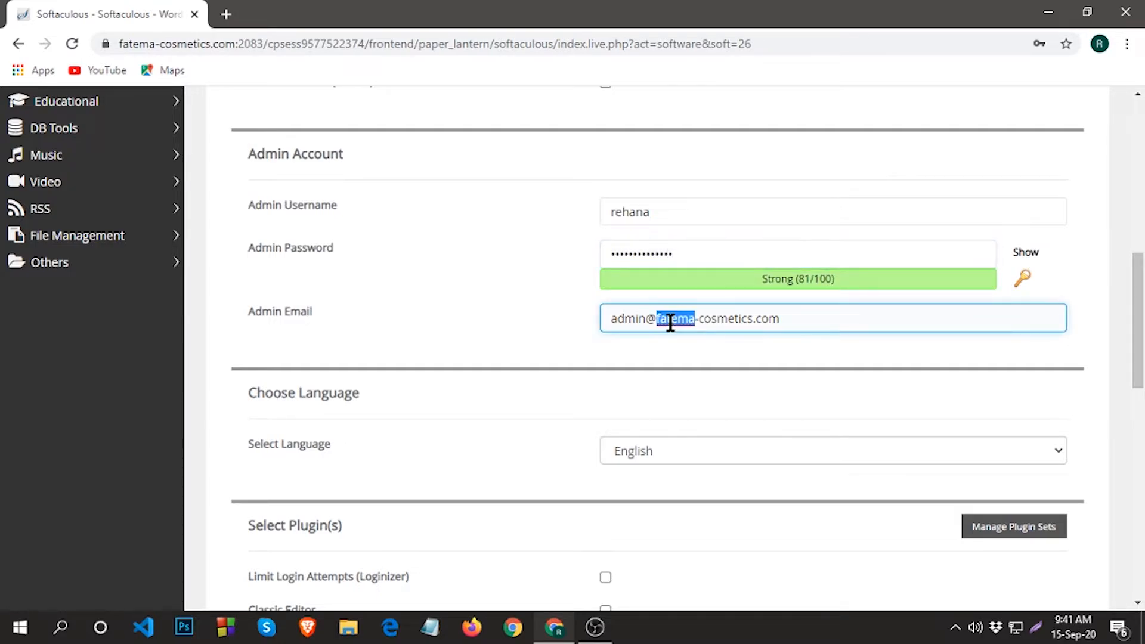
pyautogui.tripleClick(670, 322)
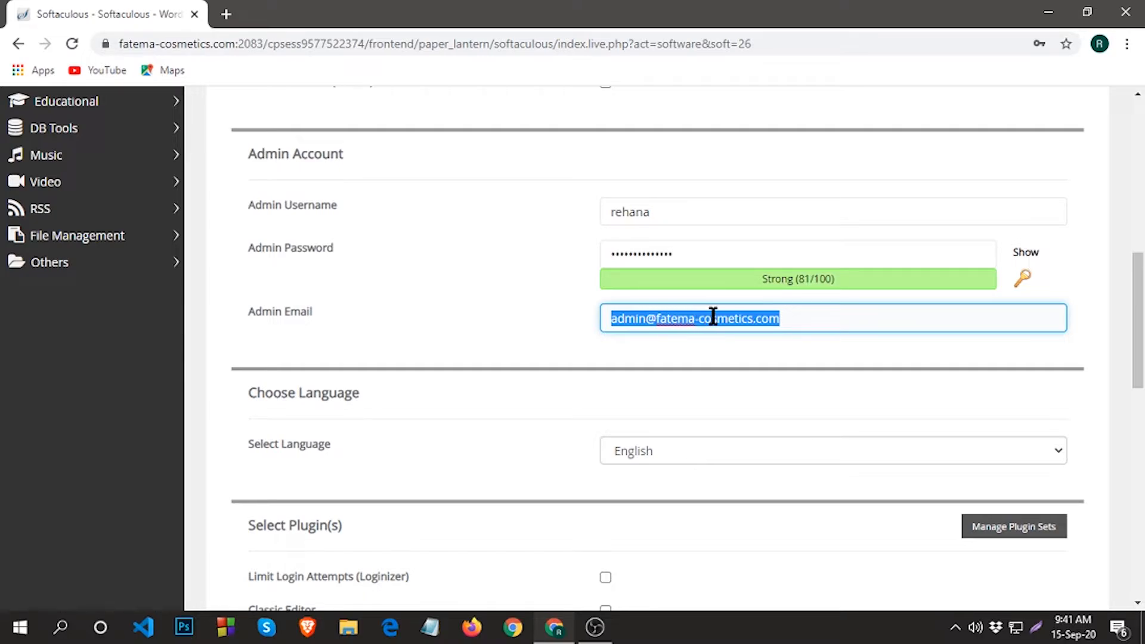
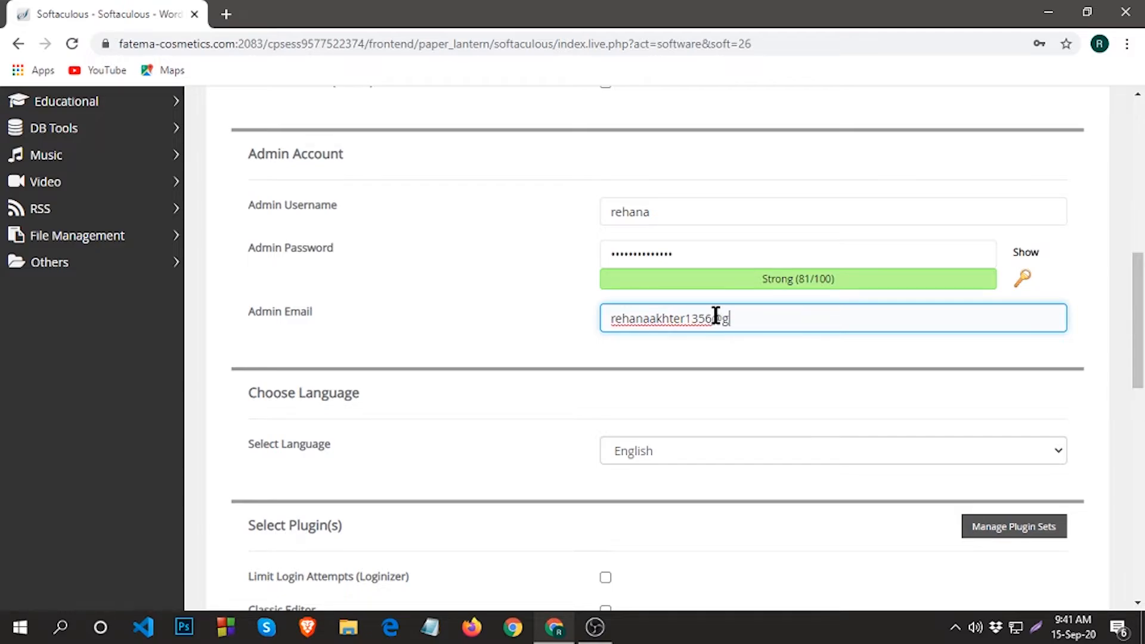
pyautogui.scroll(-2, 716, 405)
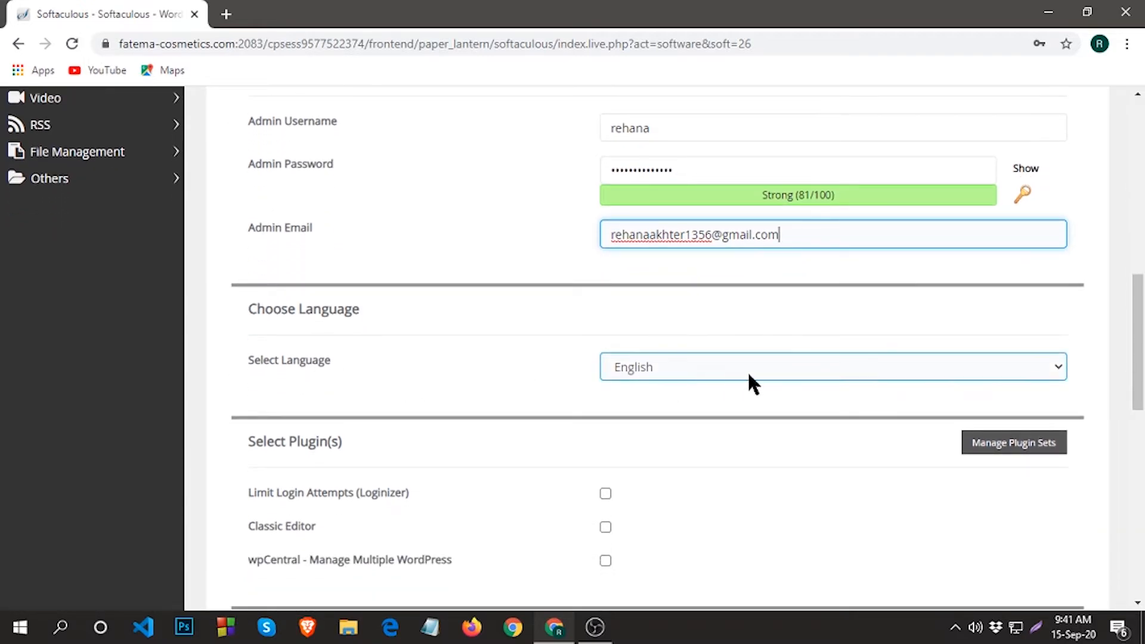
# Keep English selected as the site language.
pyautogui.click(747, 377)
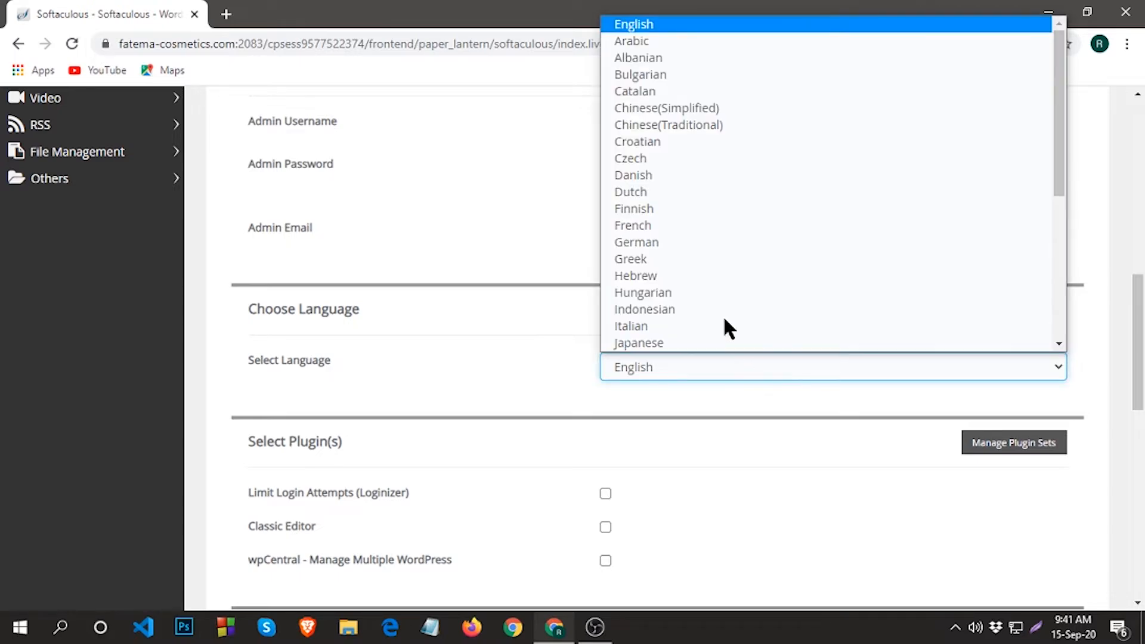
pyautogui.scroll(-1, 703, 340)
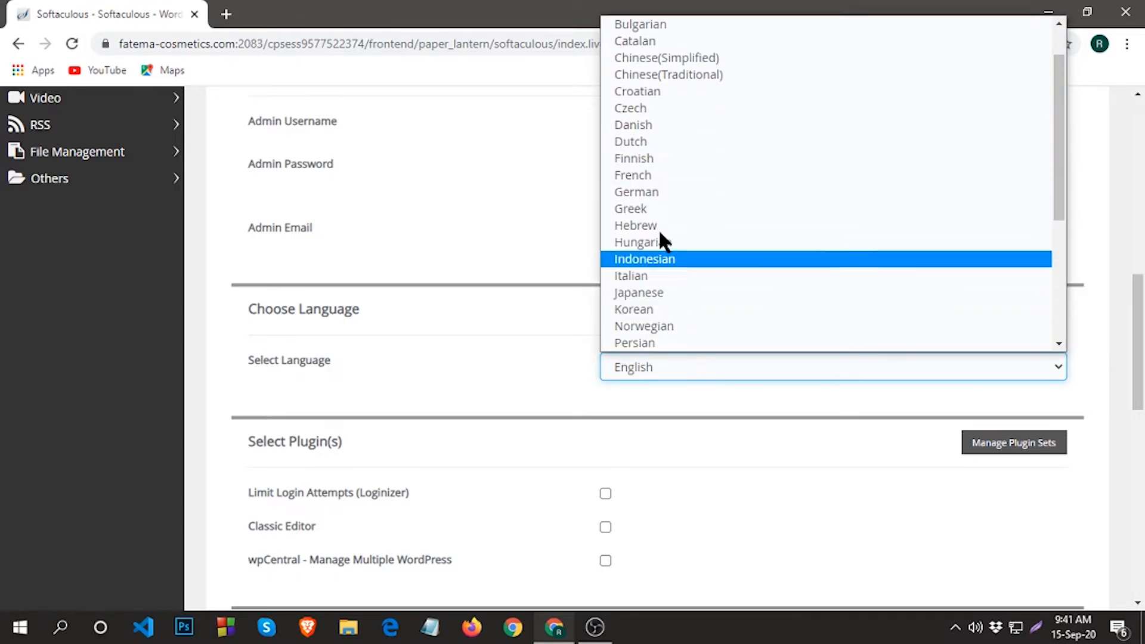
pyautogui.scroll(1, 661, 191)
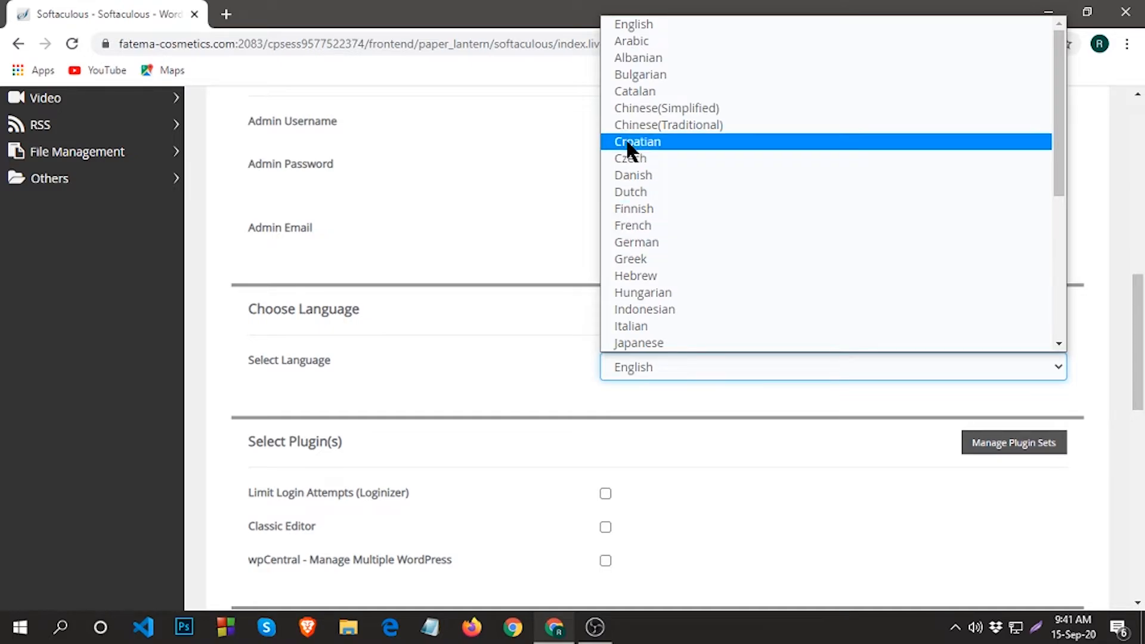
pyautogui.click(623, 23)
pyautogui.scroll(-5, 657, 417)
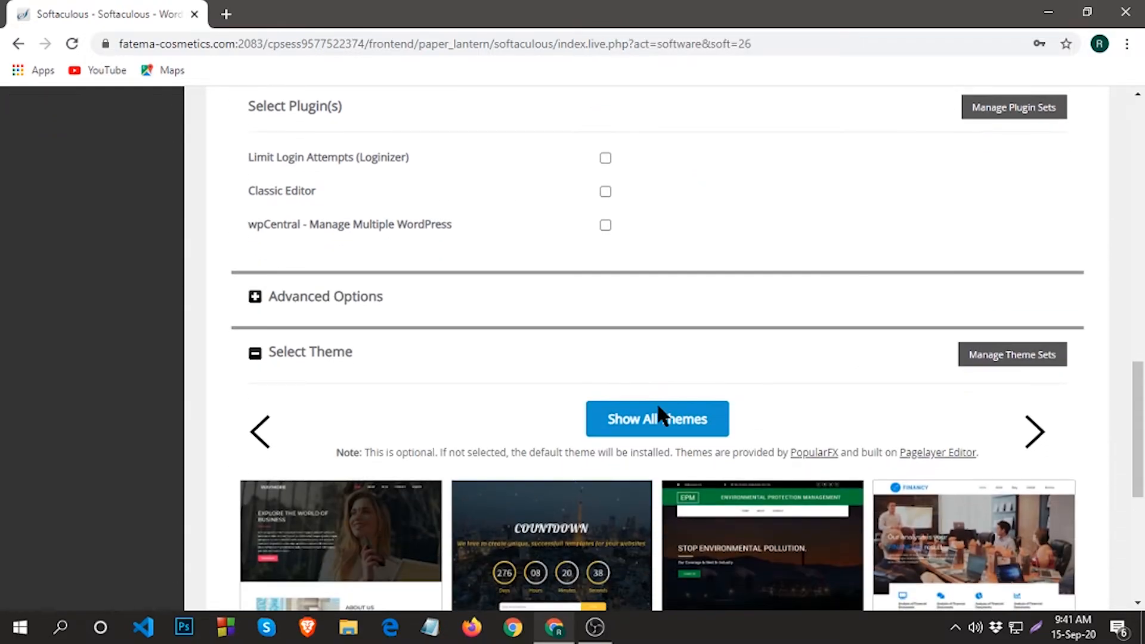
pyautogui.scroll(-6, 739, 349)
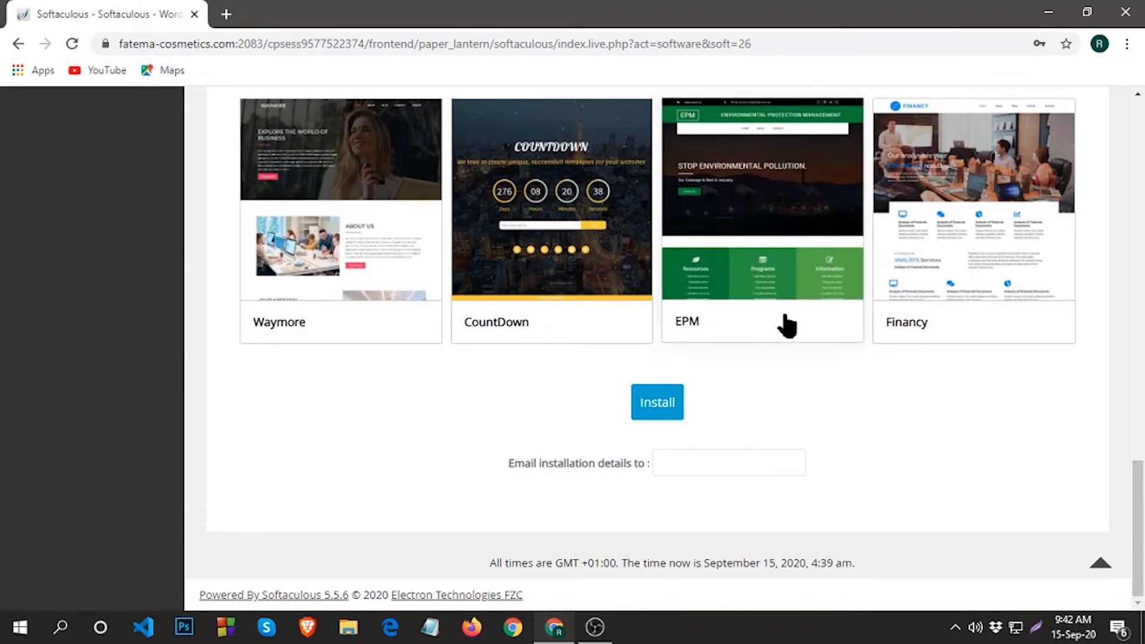
pyautogui.scroll(3, 710, 340)
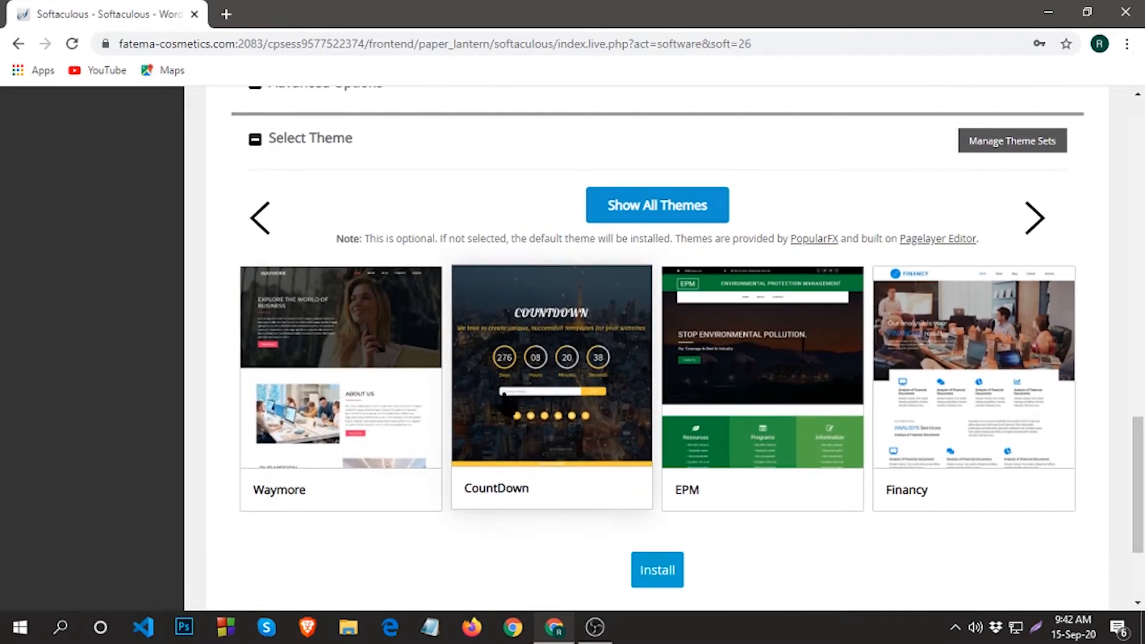
pyautogui.scroll(-2, 877, 357)
pyautogui.scroll(3, 837, 362)
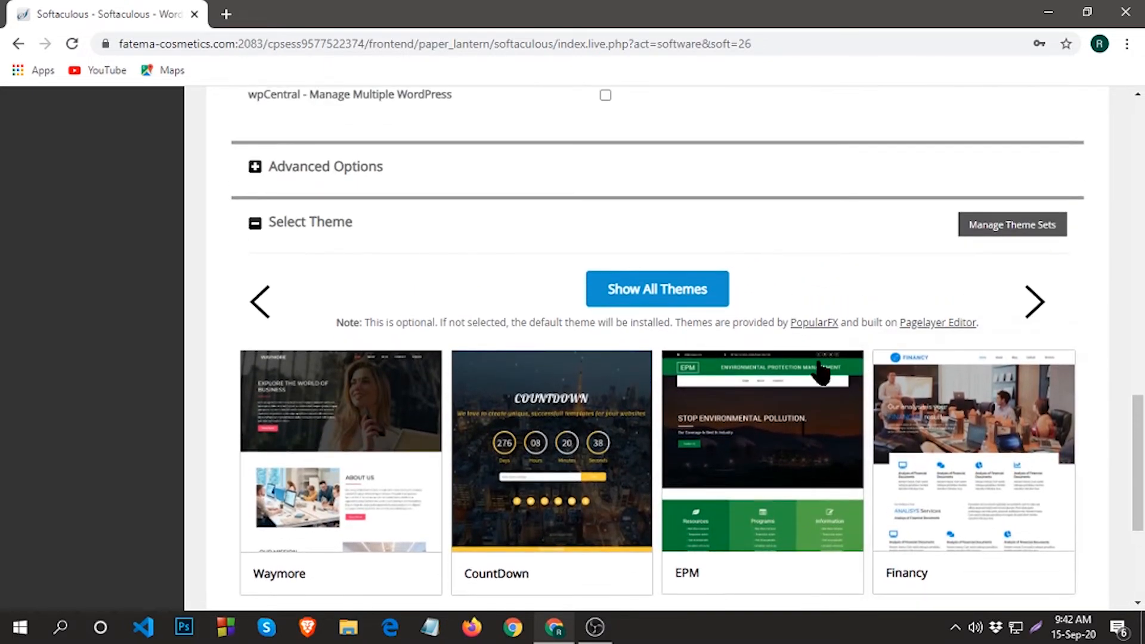
pyautogui.scroll(-5, 817, 370)
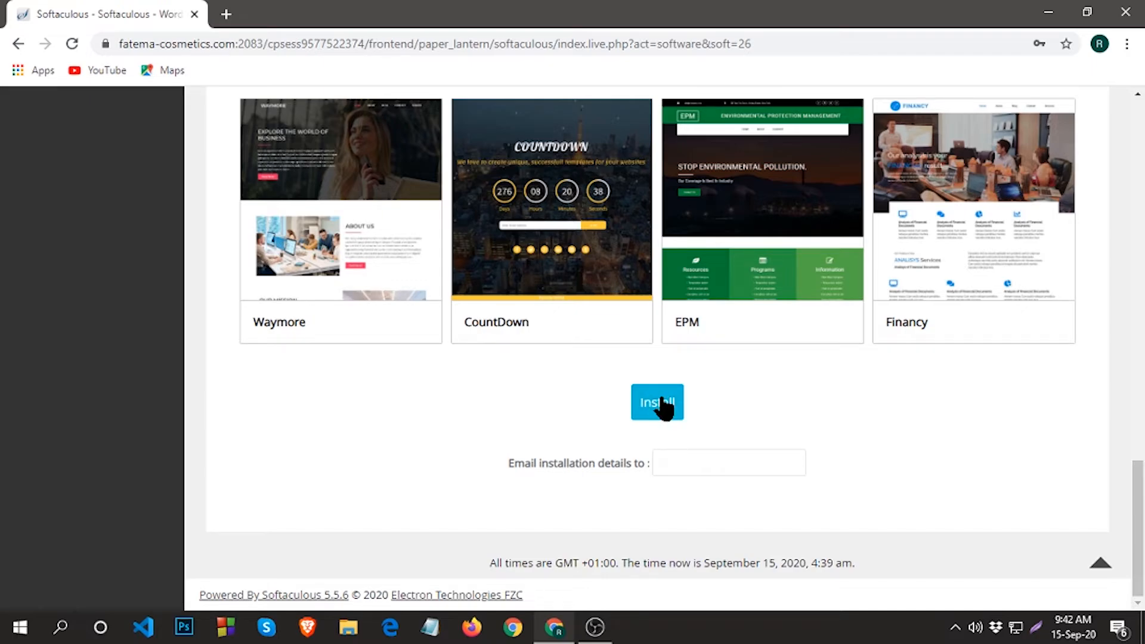
# Start the WordPress install and save the admin login in Chrome's password prompt.
pyautogui.click(663, 406)
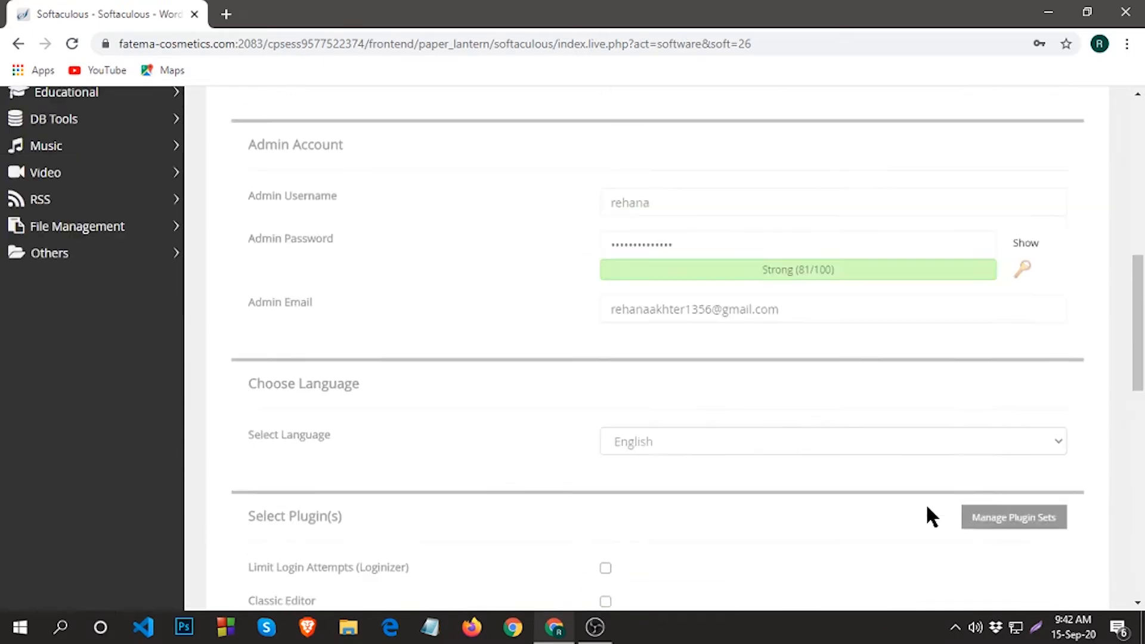
pyautogui.scroll(1, 927, 507)
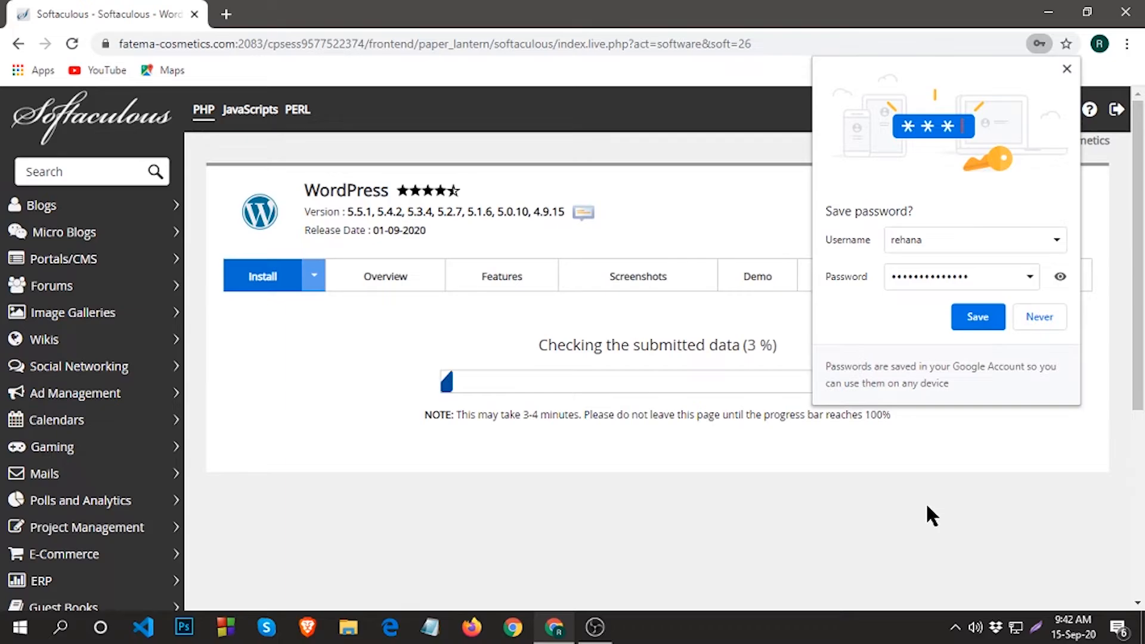
pyautogui.click(994, 320)
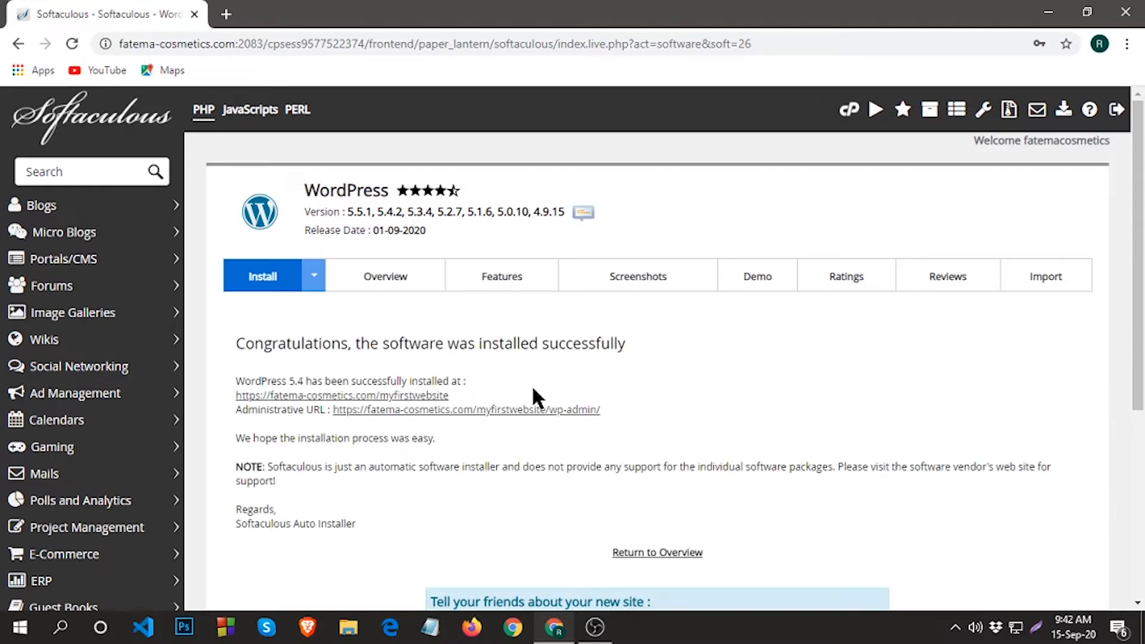
# Open fatema-cosmetics.com/myfirstwebsite and its admin URL in new tabs, then view the site.
pyautogui.scroll(-1, 563, 359)
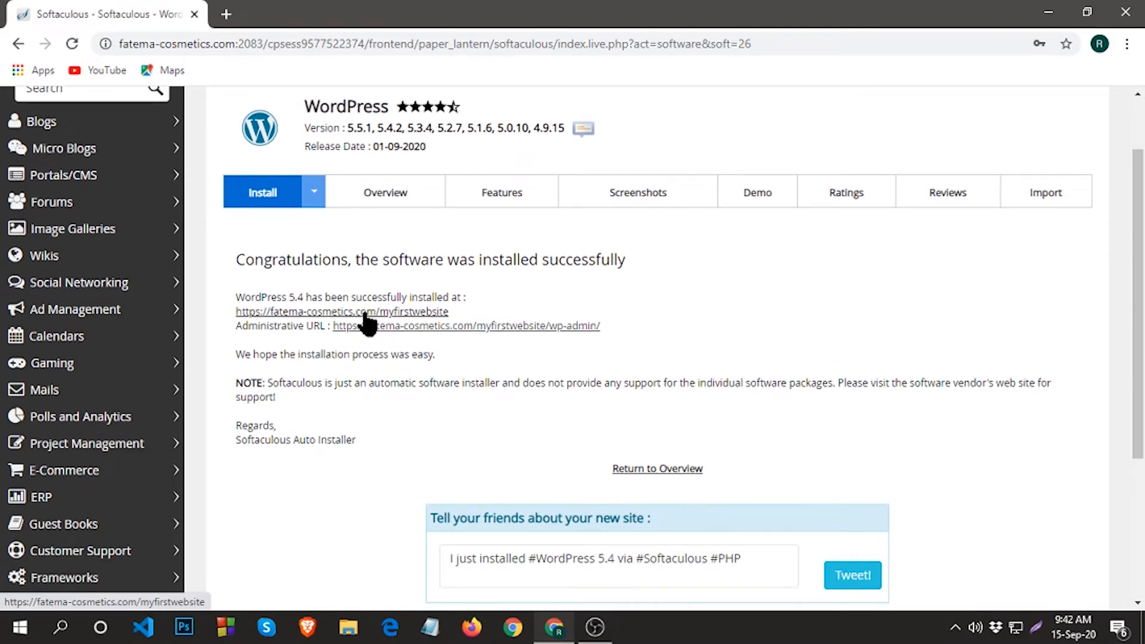
pyautogui.rightClick(372, 313)
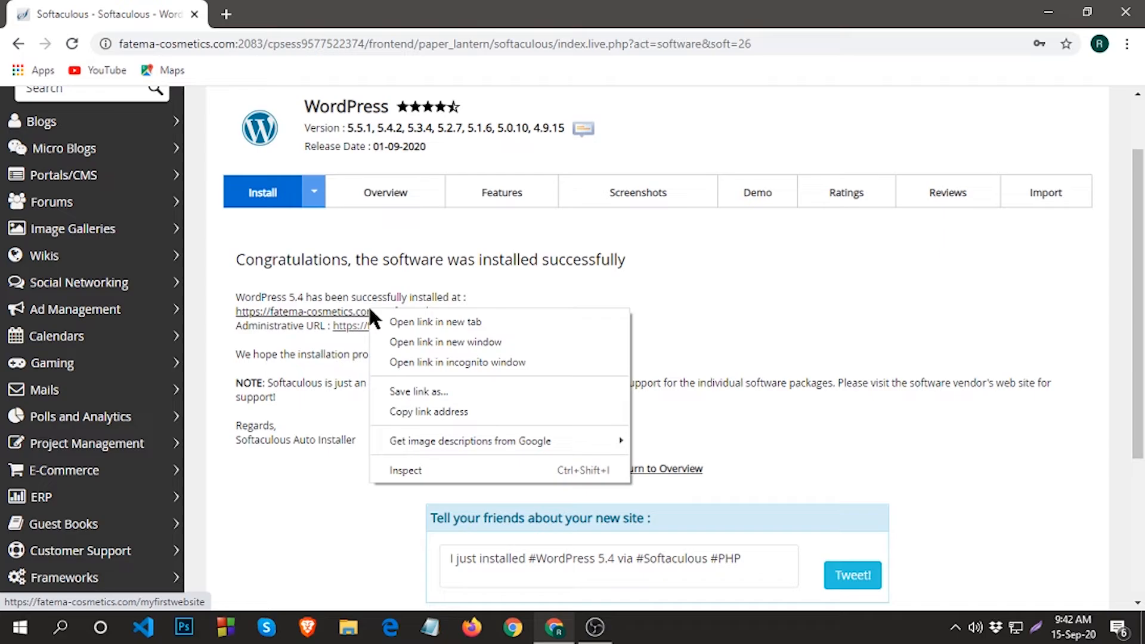
pyautogui.click(410, 314)
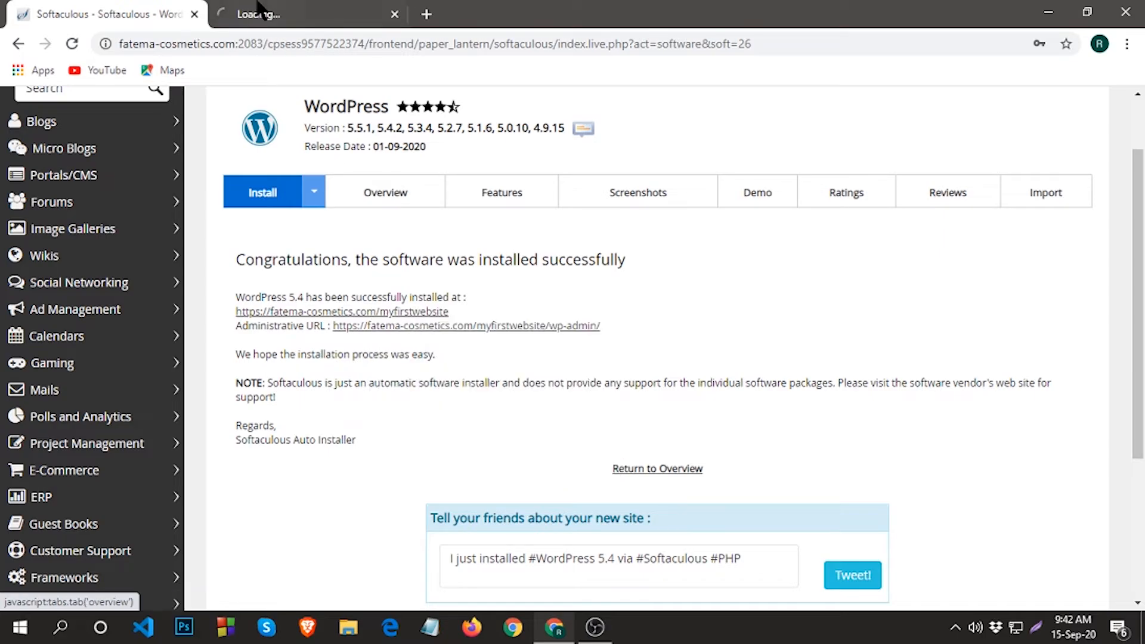
pyautogui.rightClick(455, 326)
pyautogui.click(501, 335)
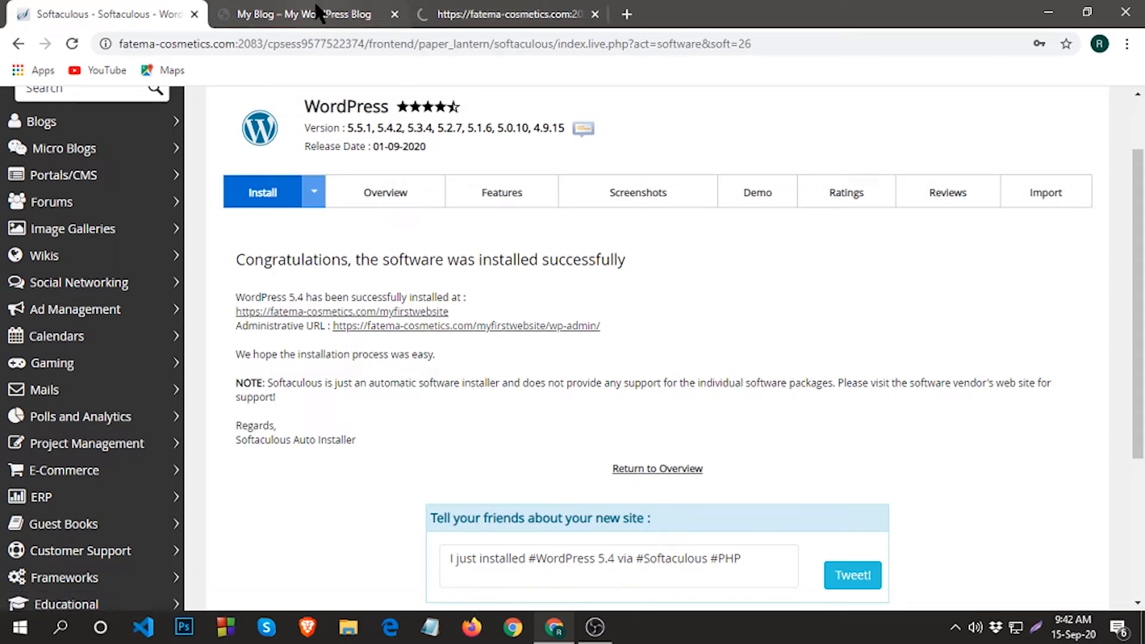
pyautogui.click(318, 12)
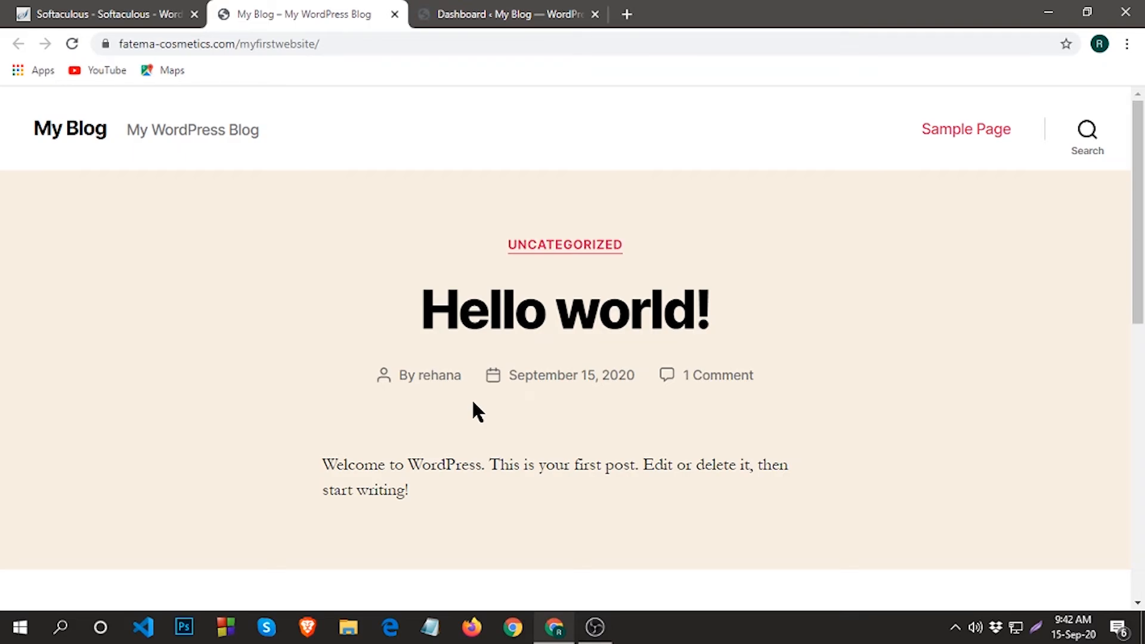
# Switch to the Dashboard ‹ My Blog tab to view the WordPress admin.
pyautogui.click(498, 13)
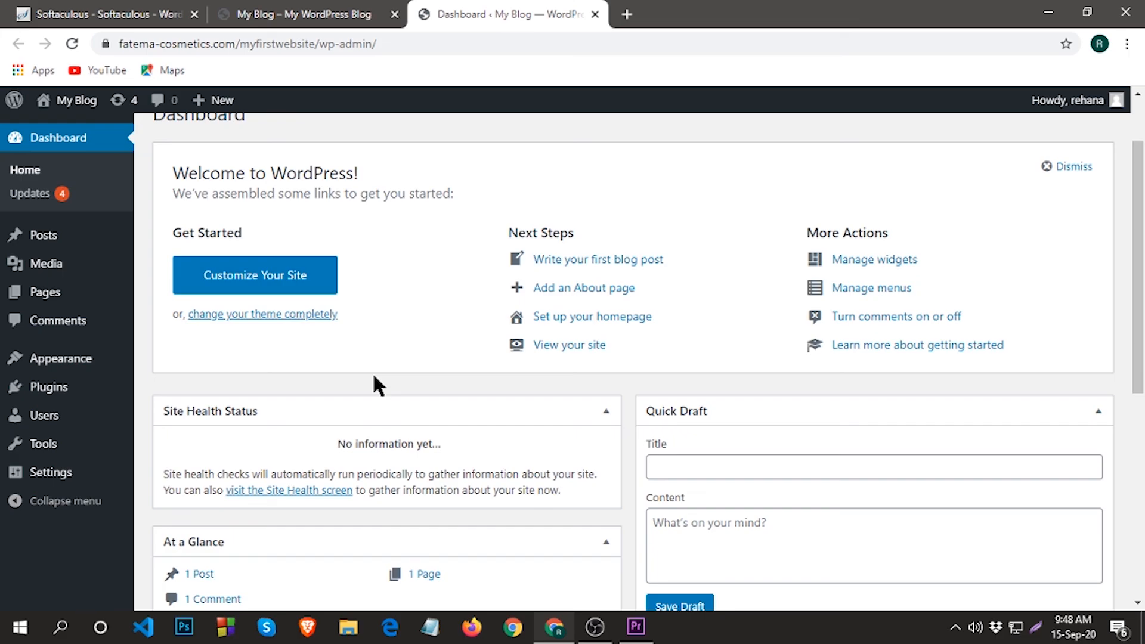
pyautogui.click(595, 626)
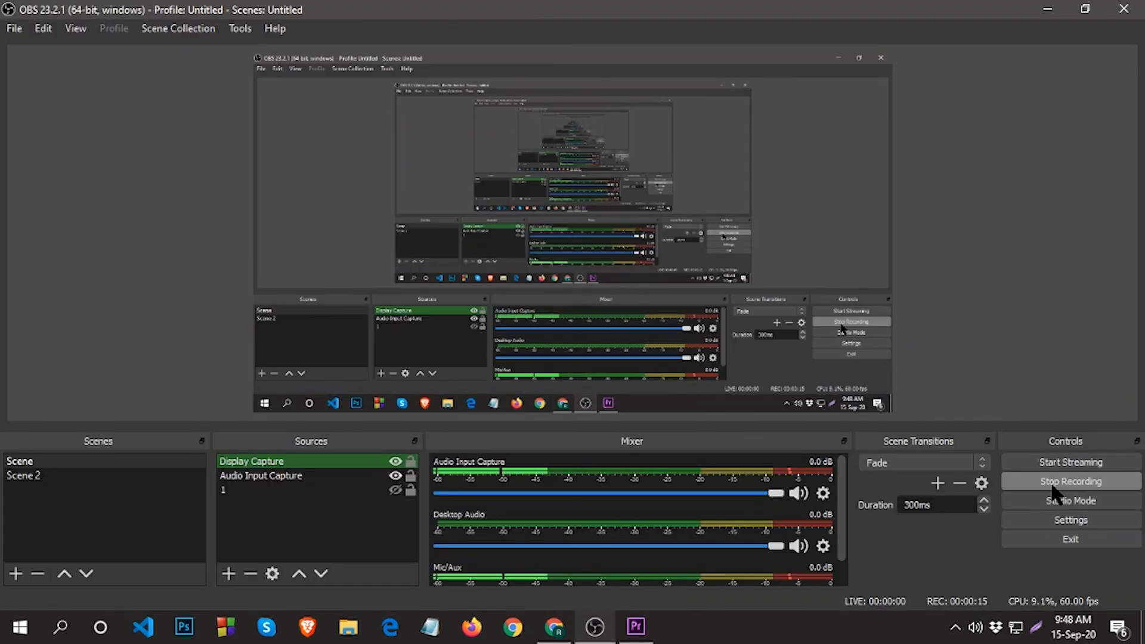